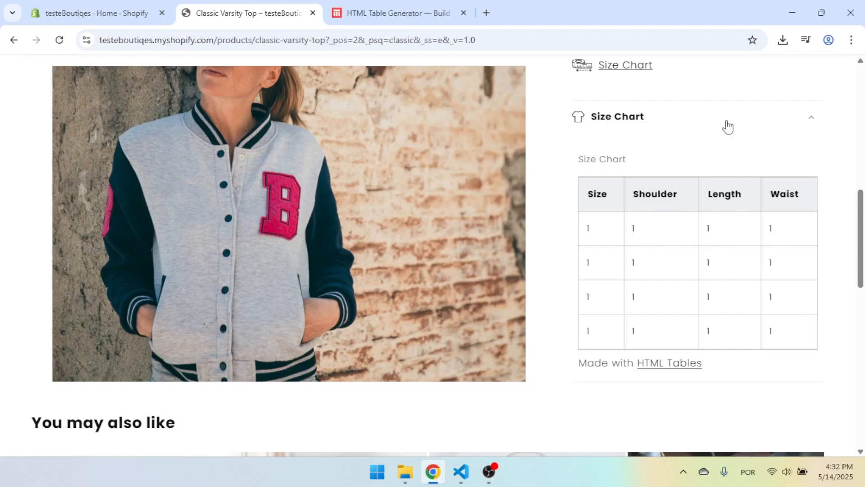
Collapse and expand the Size Chart row on the Classic Varsity Top product page to examine its table.
left_click(712, 130)
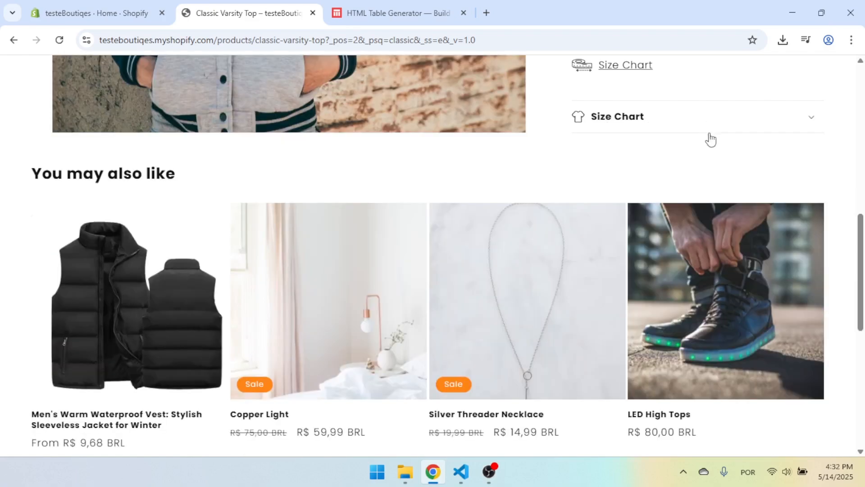
left_click(675, 126)
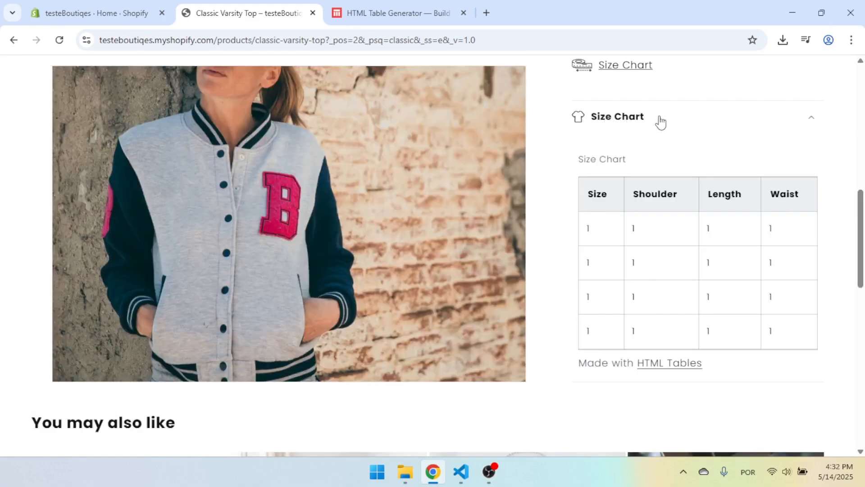
left_click(643, 120)
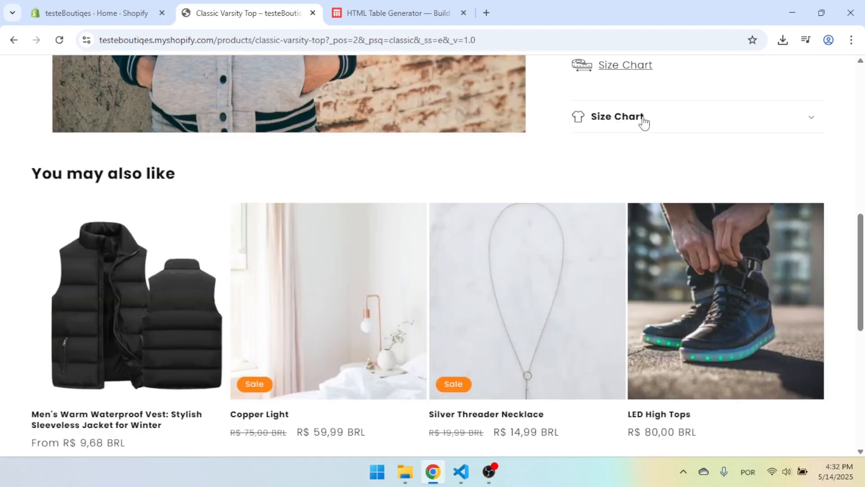
left_click(650, 125)
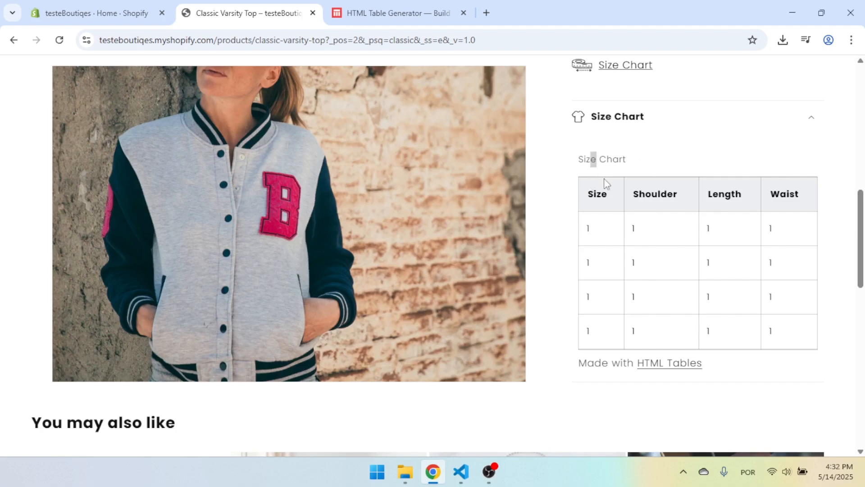
left_click_drag(604, 181, 717, 299)
left_click(684, 210)
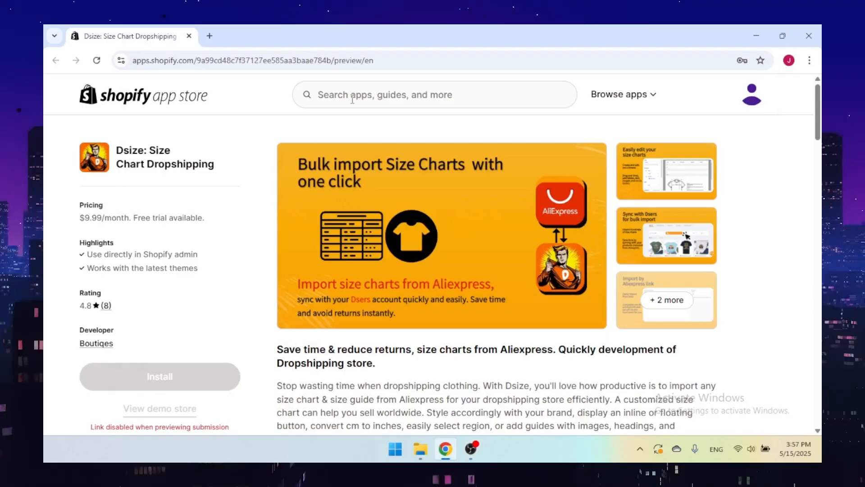
Look up Dsize in the Shopify App Store, clear the search and view the app's listing title.
left_click(353, 96)
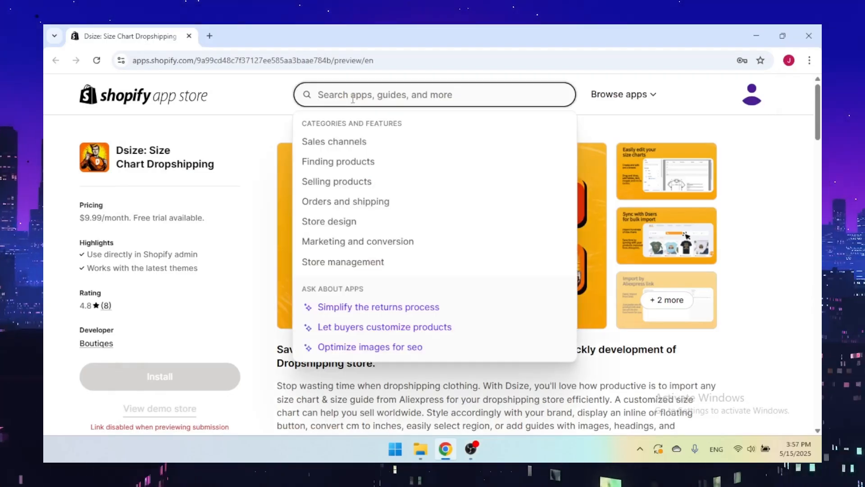
type("Dsize")
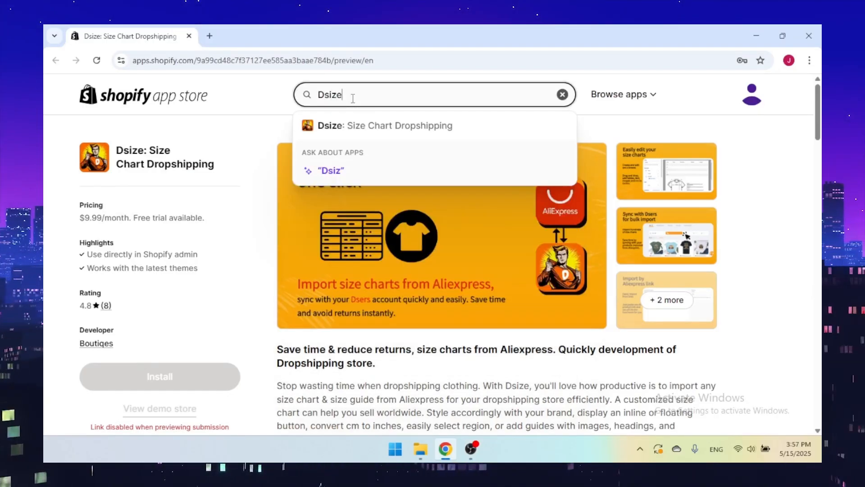
key("ctrl+a")
key("BackSpace")
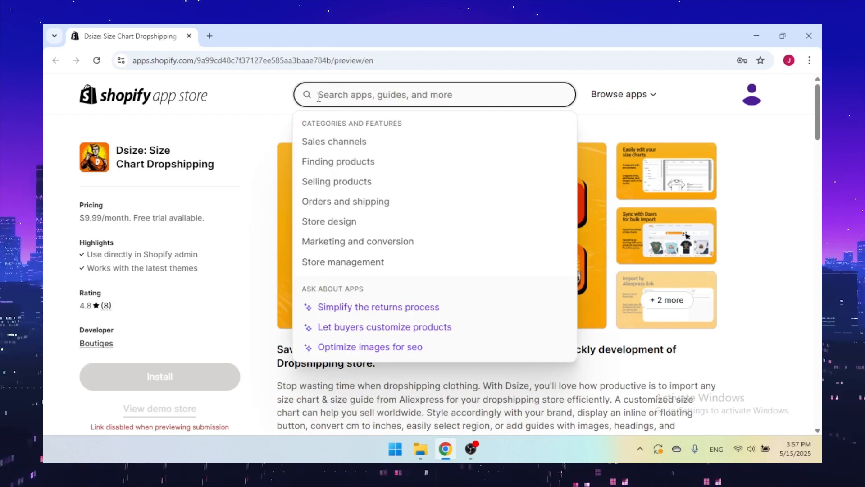
left_click(216, 145)
triple_click(215, 167)
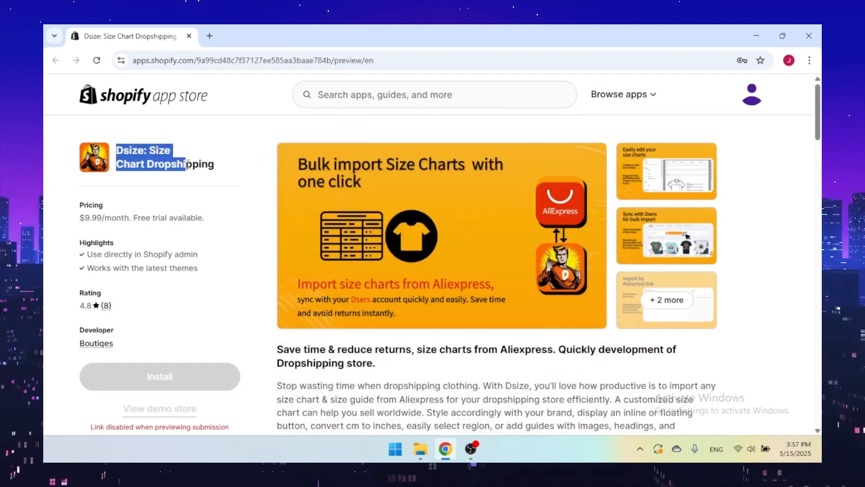
left_click(218, 148)
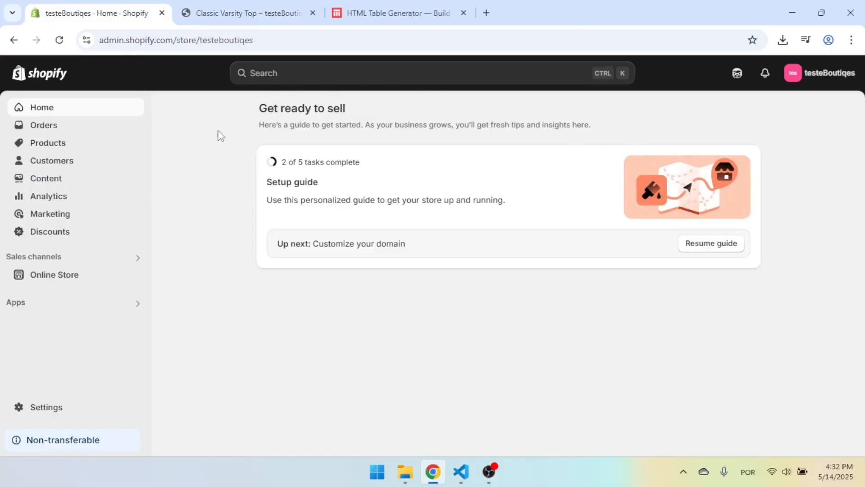
Open the product metafield definitions in the store's custom data settings.
left_click(43, 409)
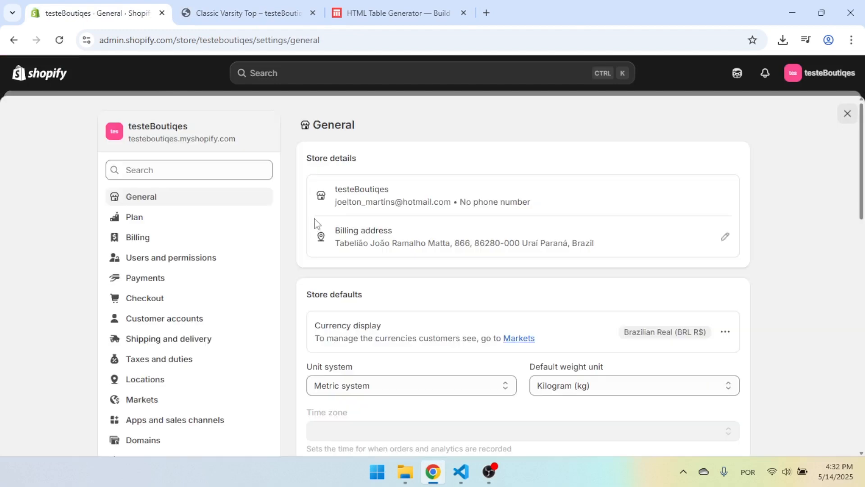
scroll(226, 242, "down", 3)
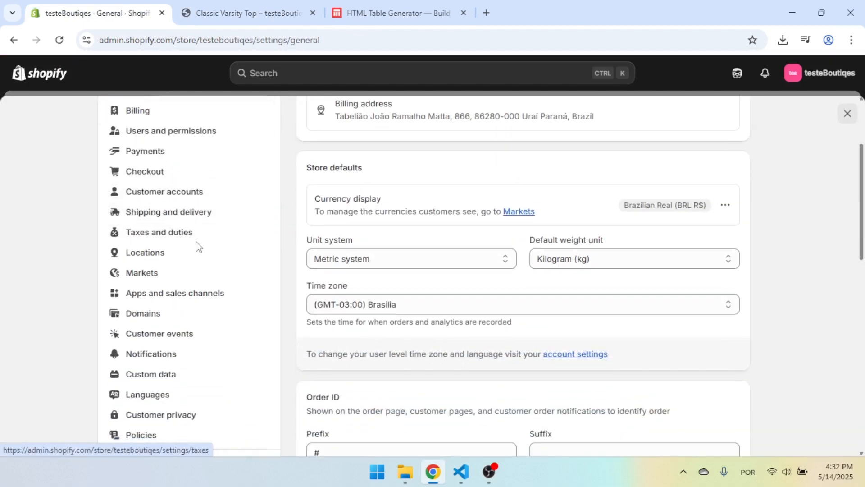
scroll(189, 257, "down", 1)
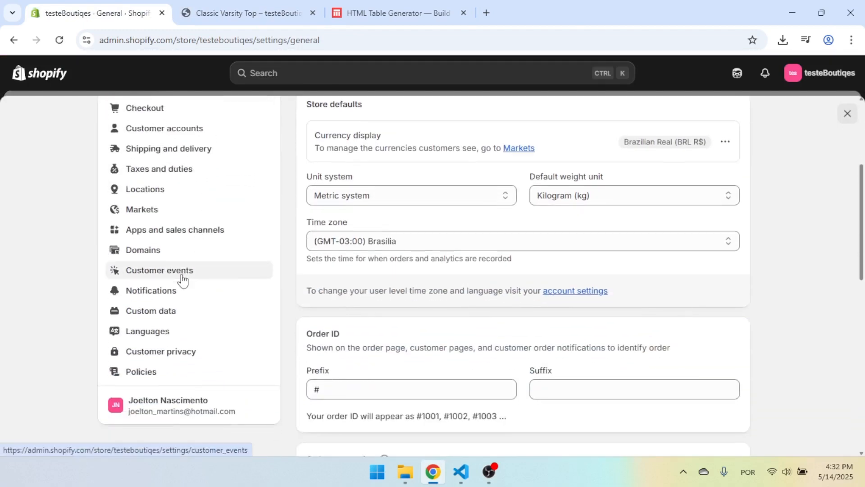
left_click(163, 315)
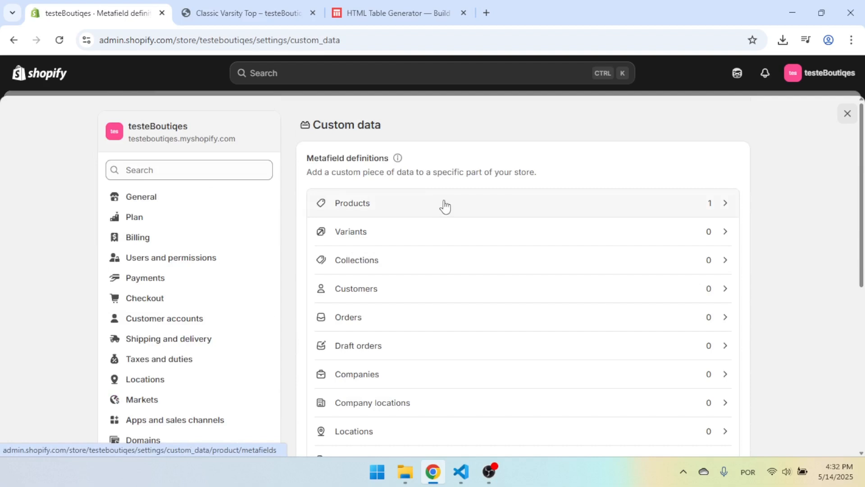
left_click(444, 206)
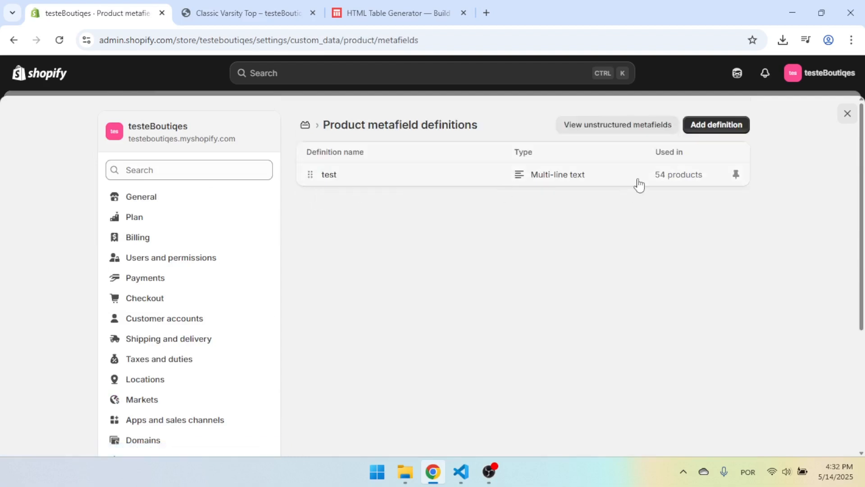
Start a new product metafield definition and name it Size Charts.
left_click(709, 129)
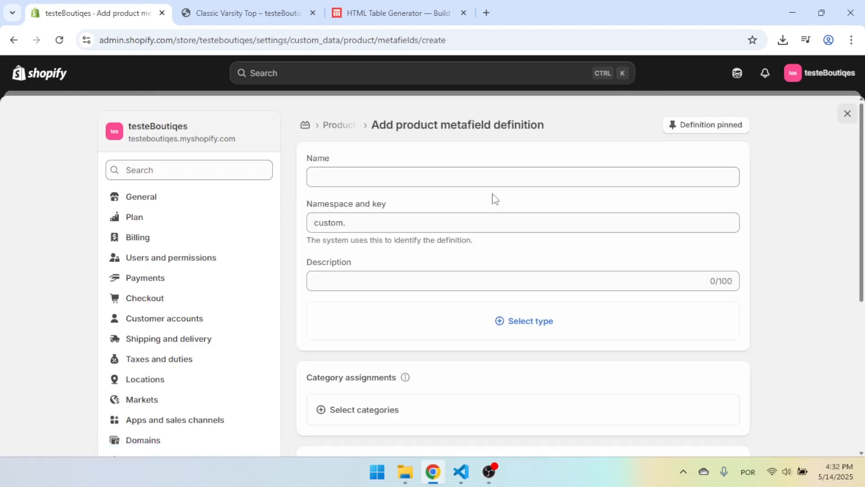
left_click(404, 174)
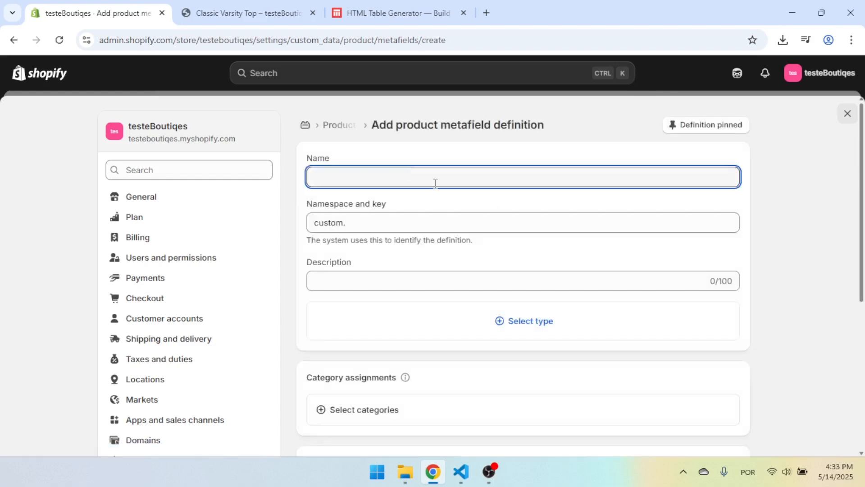
type("S")
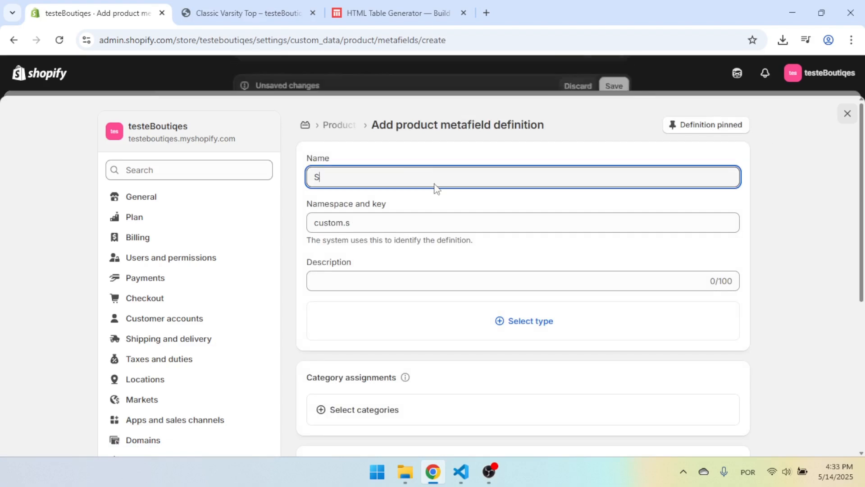
type("ize Charts")
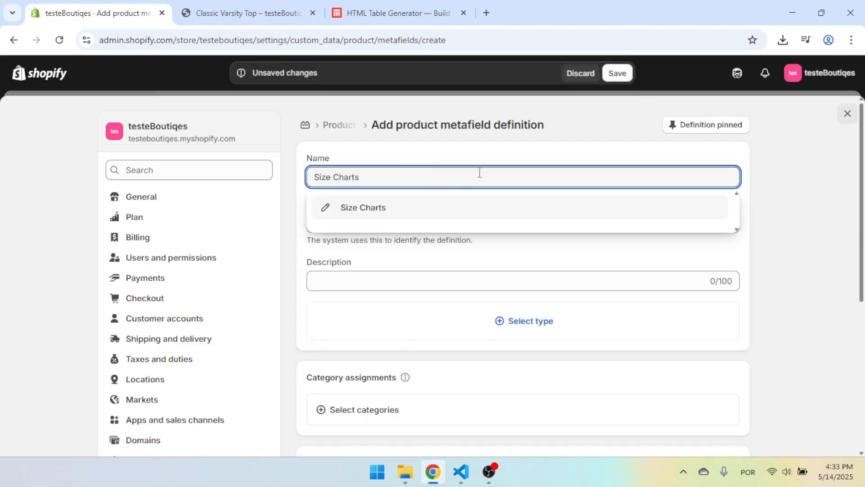
left_click(420, 210)
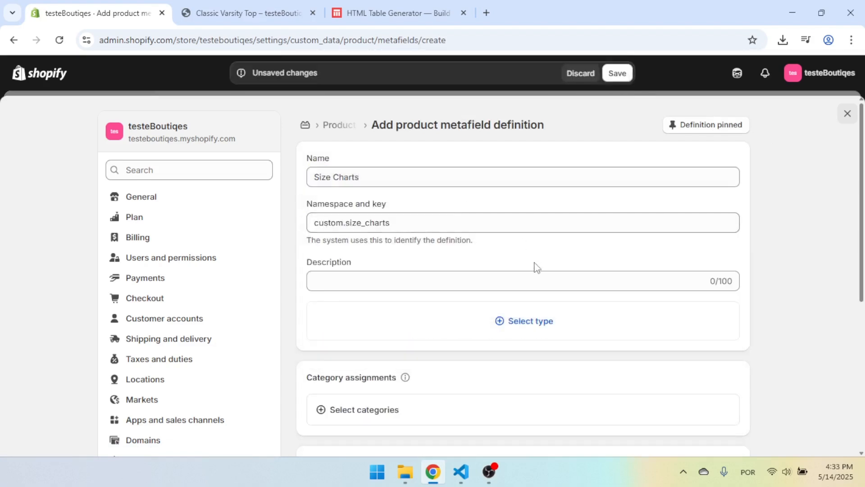
Set the metafield type to Single line text with one value, save the definition and leave the settings.
left_click(527, 326)
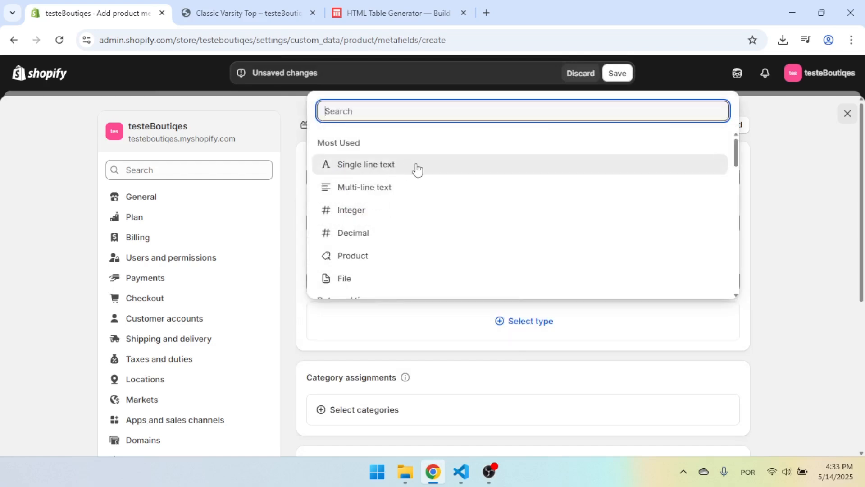
left_click(384, 167)
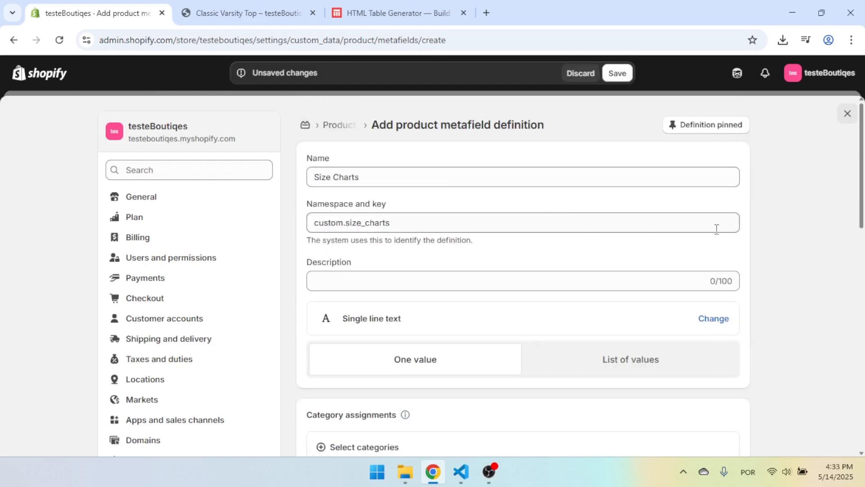
scroll(716, 225, "down", 5)
scroll(712, 222, "up", 5)
scroll(796, 195, "down", 12)
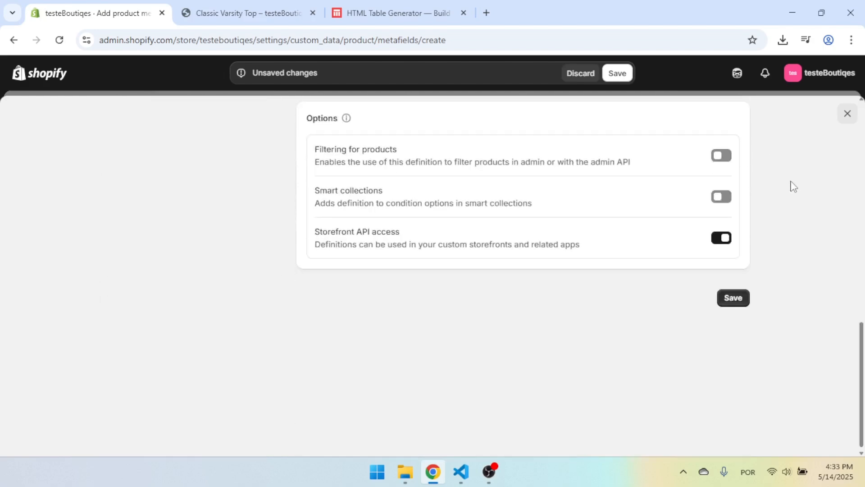
scroll(778, 193, "up", 6)
scroll(779, 192, "up", 7)
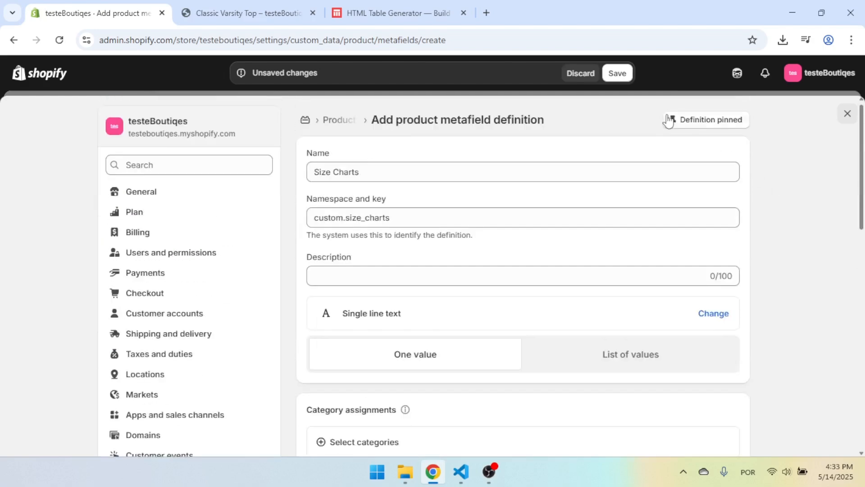
left_click(622, 75)
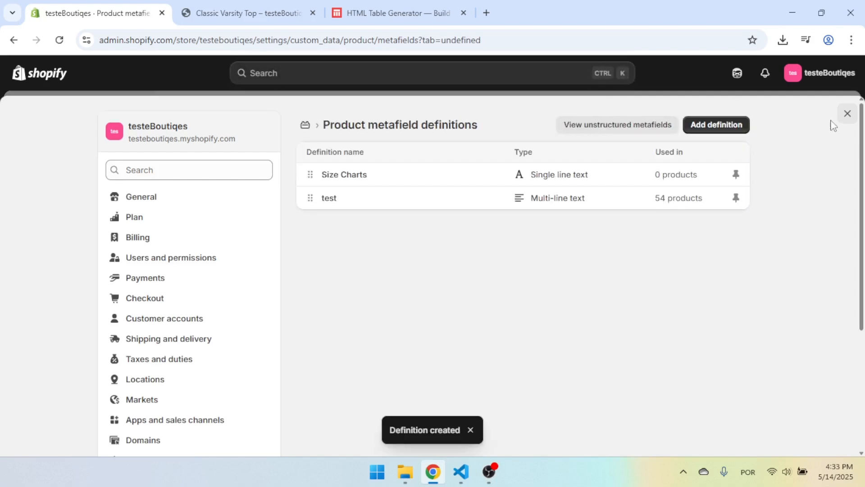
left_click(846, 116)
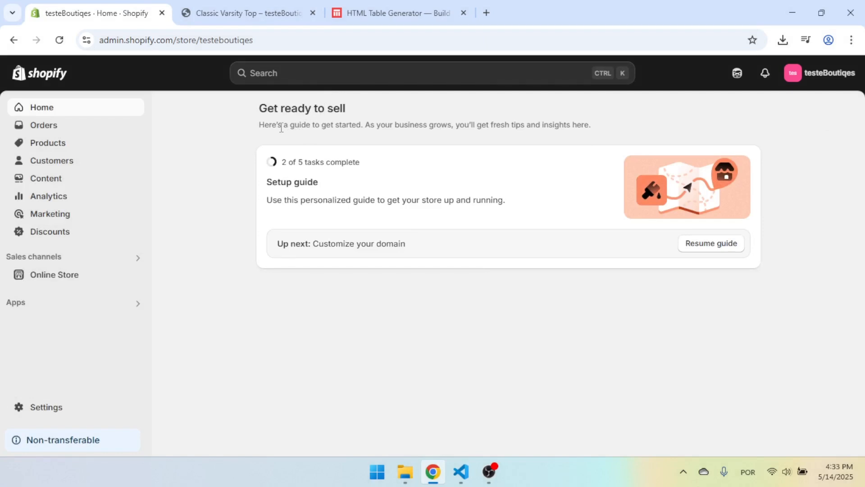
Customize the Updated copy of Dawn theme, opening its Default product template in the editor.
left_click(69, 278)
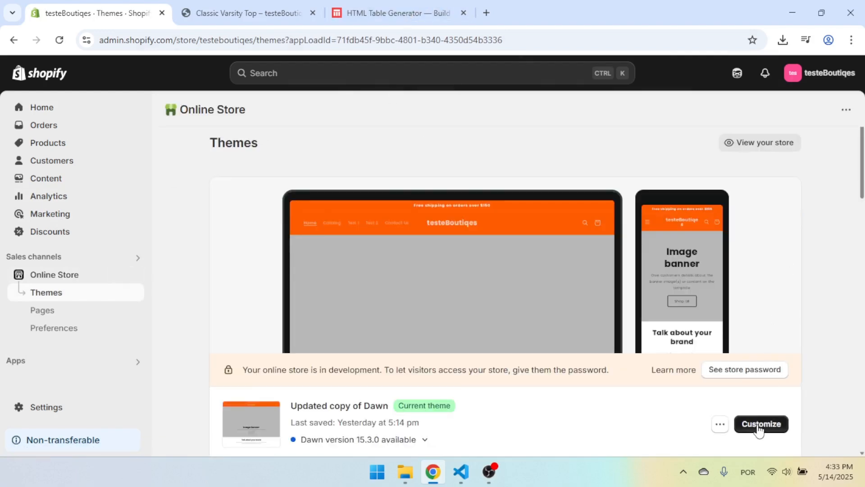
left_click(761, 425)
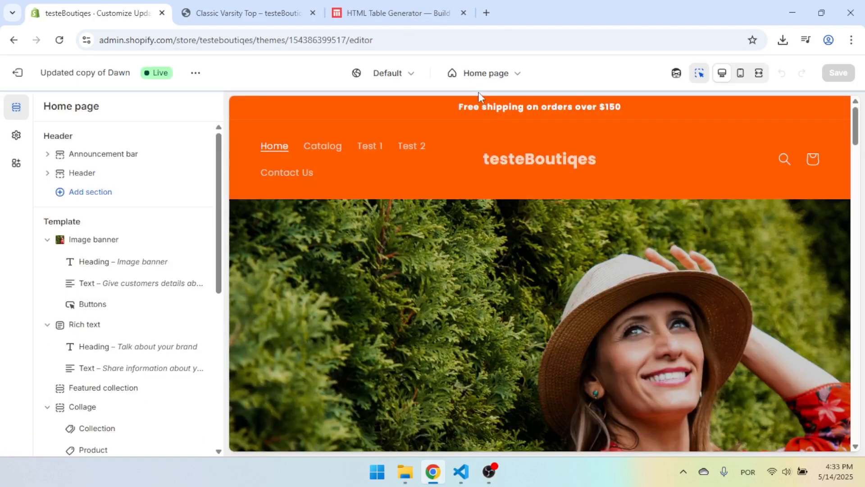
left_click(512, 76)
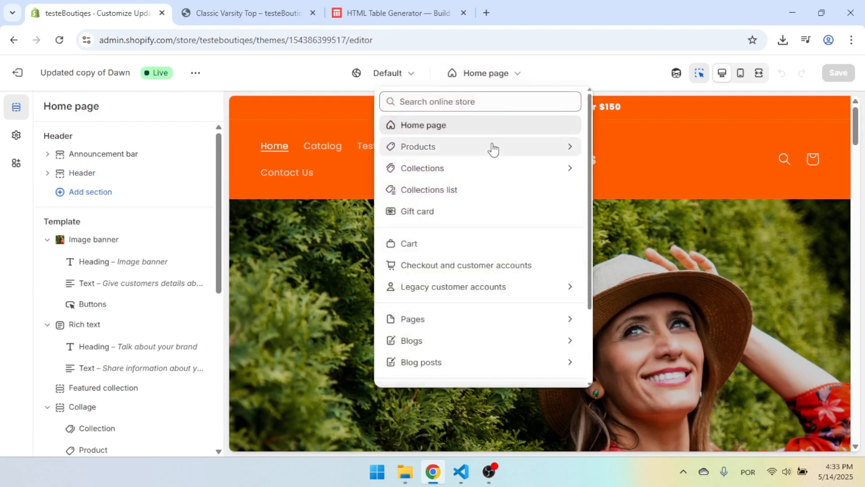
left_click(494, 147)
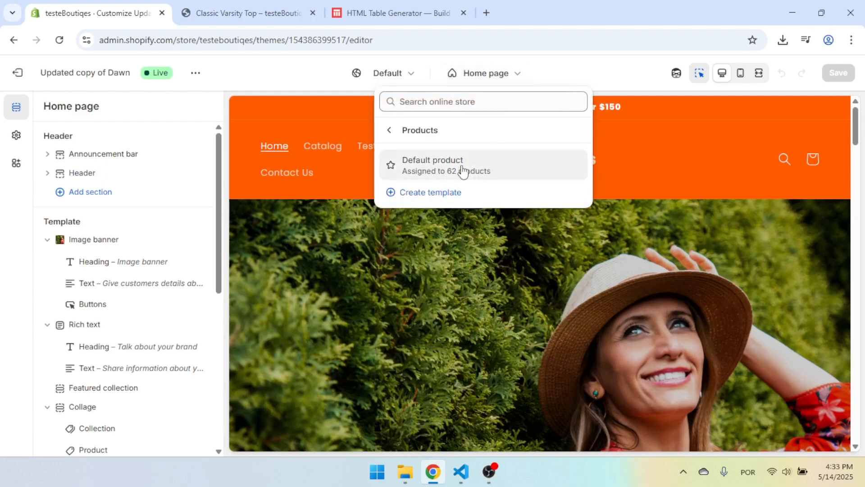
left_click(463, 171)
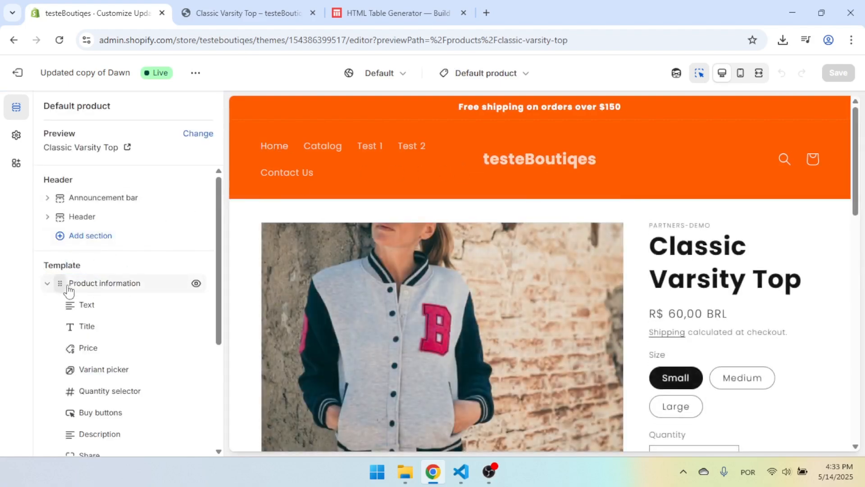
Delete the existing Size Chart collapsible row from the Product information section.
scroll(160, 266, "down", 3)
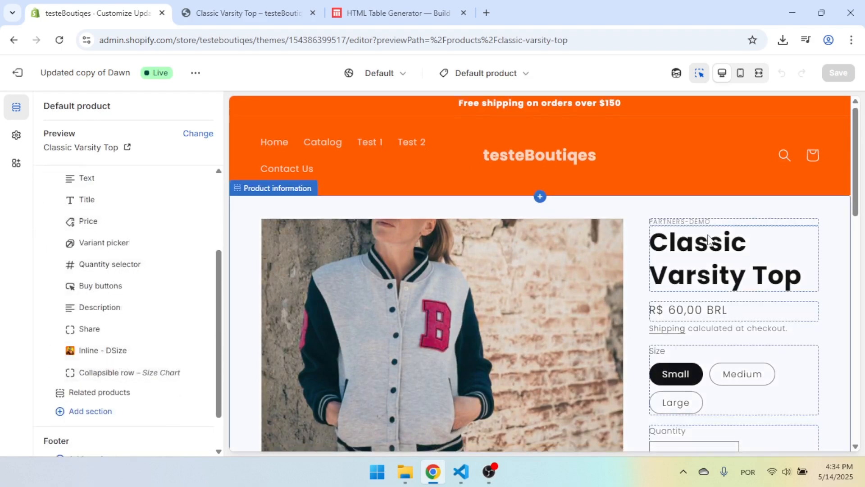
scroll(717, 253, "down", 3)
scroll(718, 253, "down", 4)
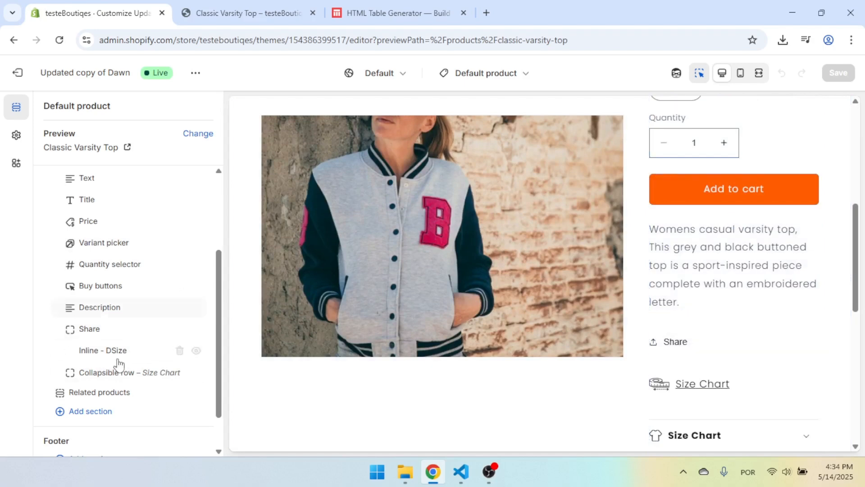
left_click(179, 372)
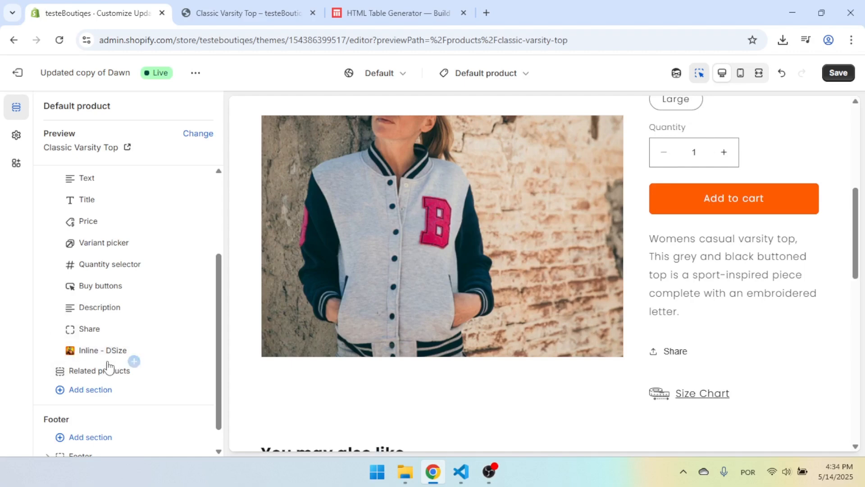
Add a Collapsible row block below the Inline - DSize block in the product information section.
left_click(134, 361)
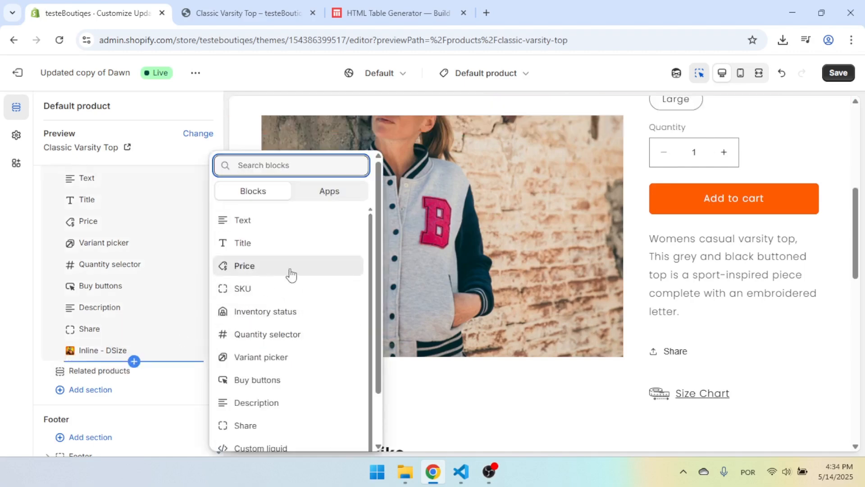
scroll(286, 281, "down", 1)
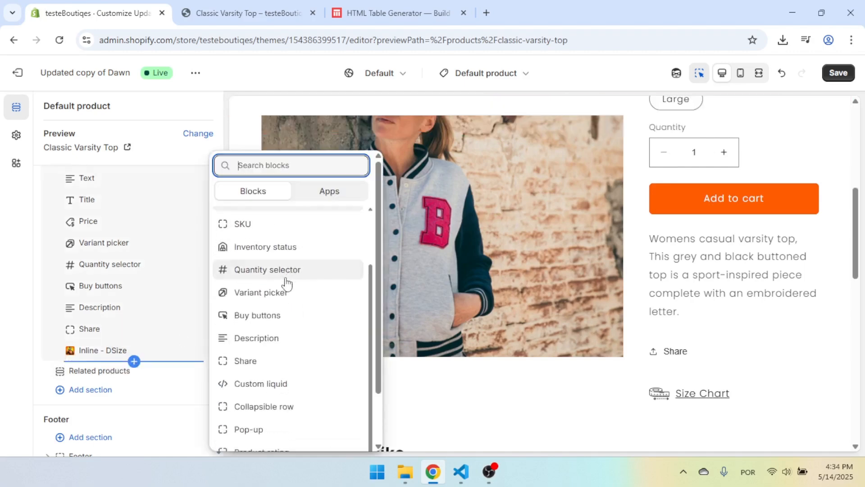
left_click(275, 406)
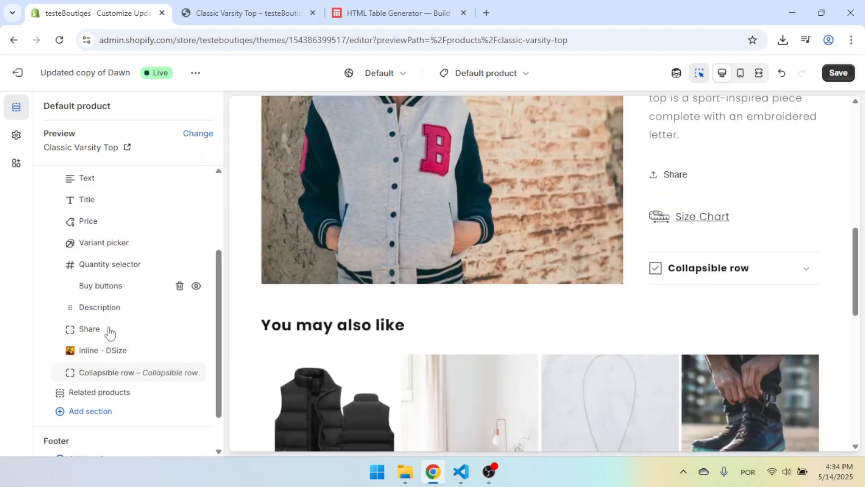
Connect the new collapsible row's content to the product's Size Charts metafield and save the template.
left_click(122, 374)
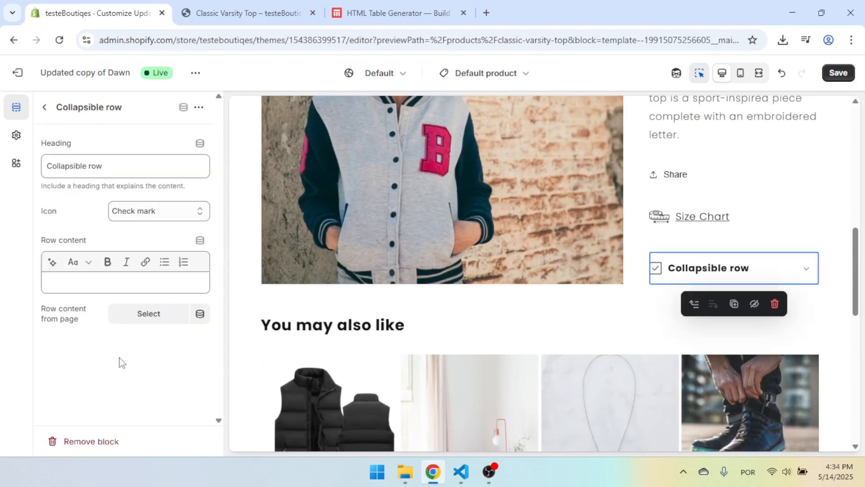
left_click(199, 243)
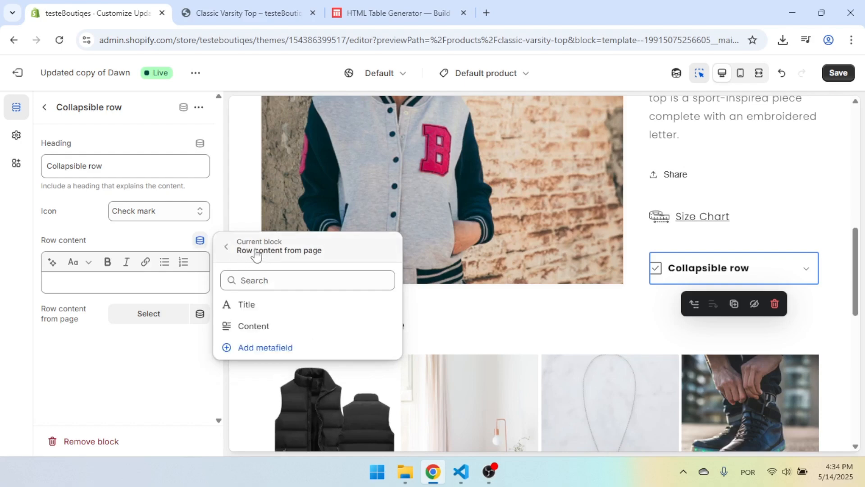
left_click(228, 250)
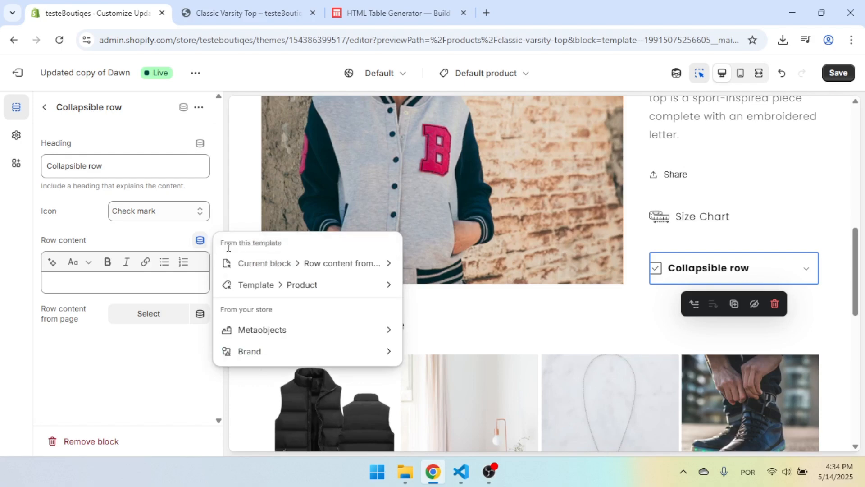
left_click(309, 289)
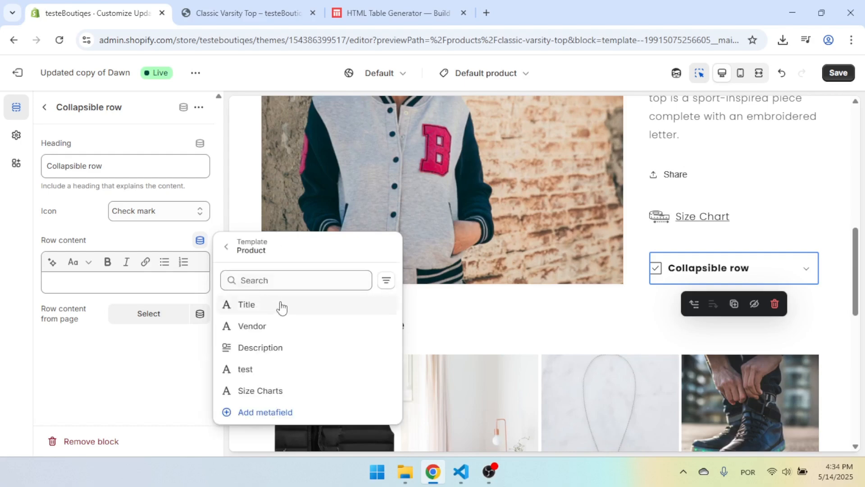
left_click(280, 391)
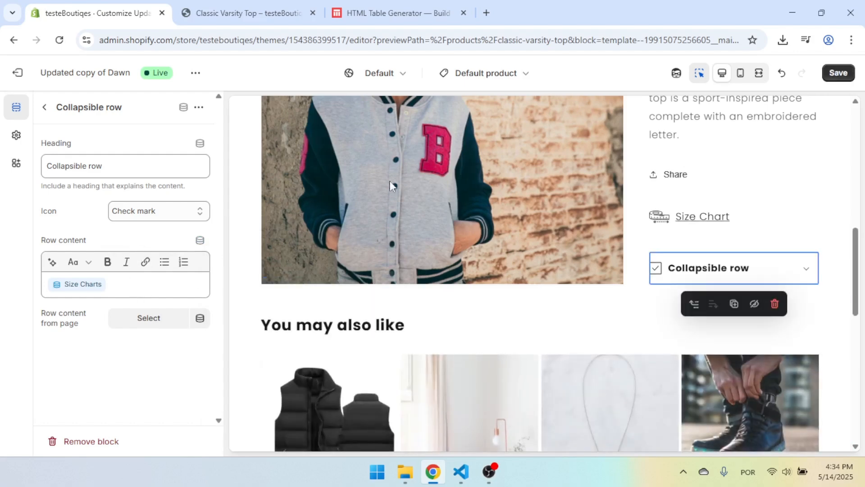
left_click(839, 73)
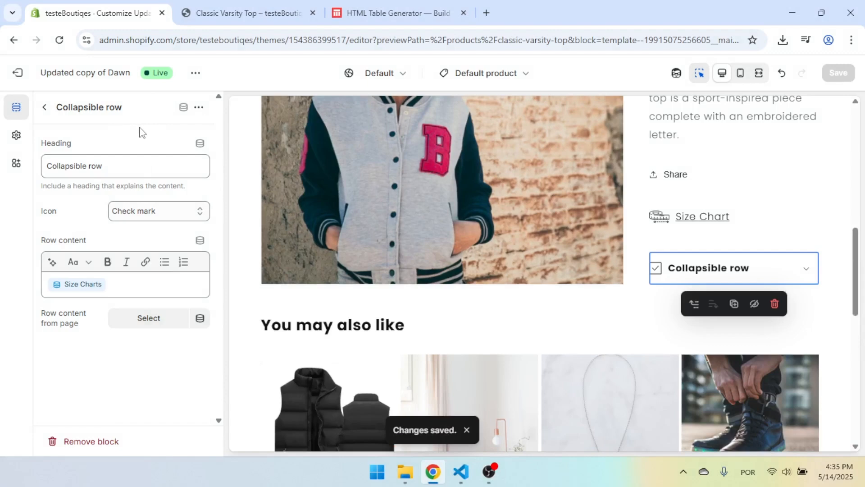
Switch to the HTML Tables generator at htmltables.io and set the table layout to auto.
key("ctrl+Tab")
key("ctrl+Tab")
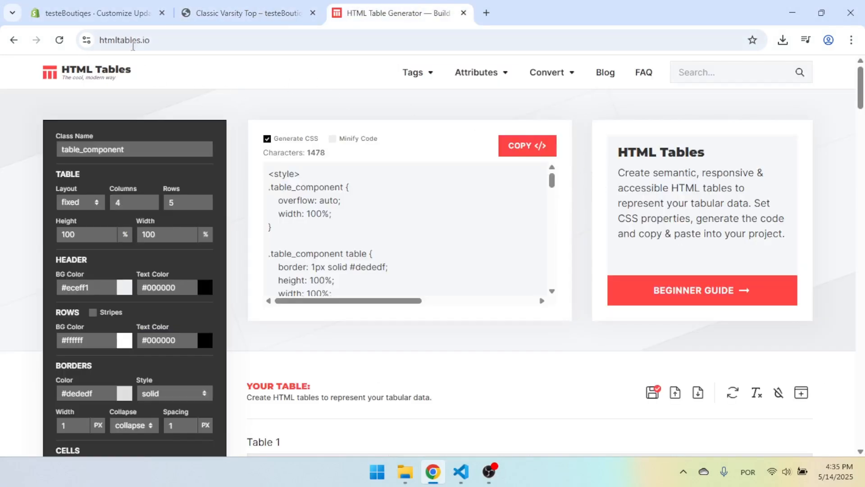
left_click(169, 40)
double_click(169, 40)
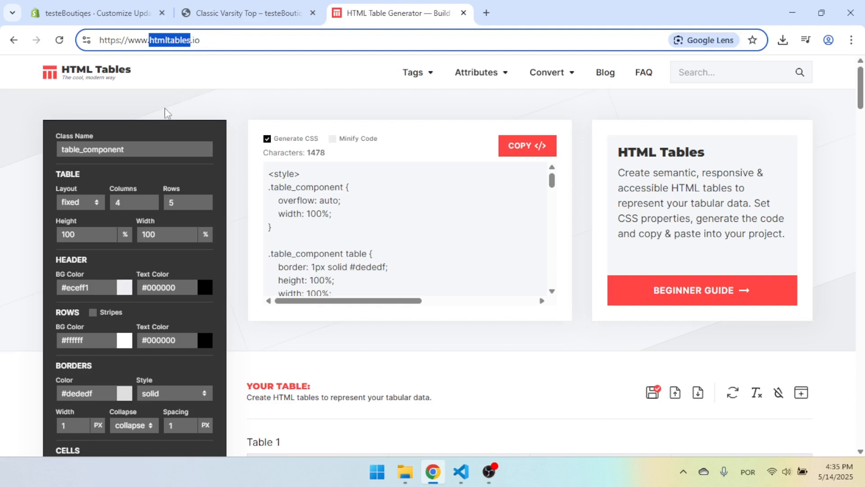
left_click(244, 110)
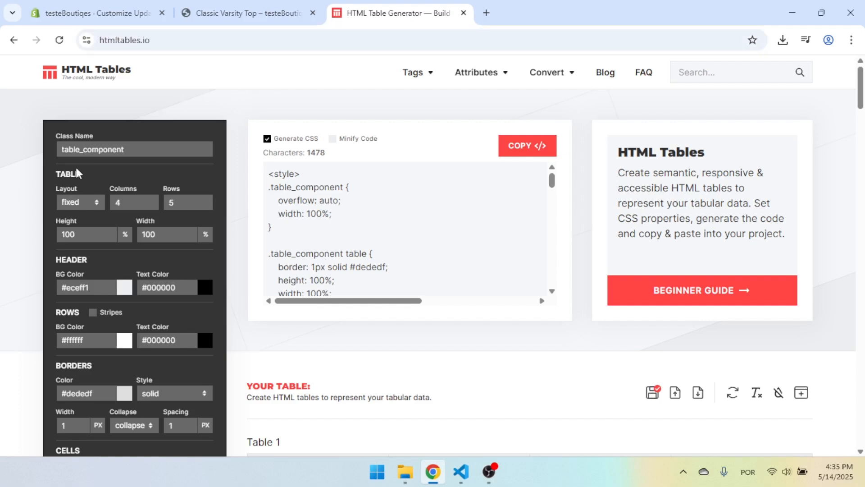
left_click(83, 202)
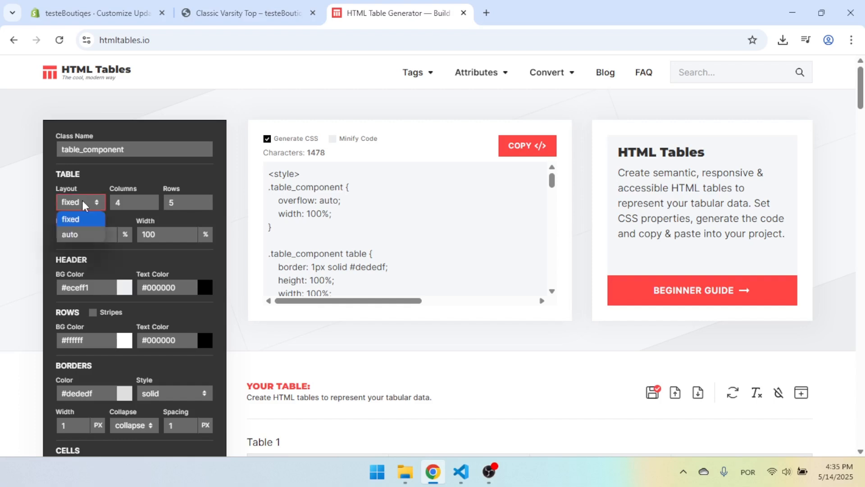
left_click(74, 231)
left_click_drag(109, 190, 182, 185)
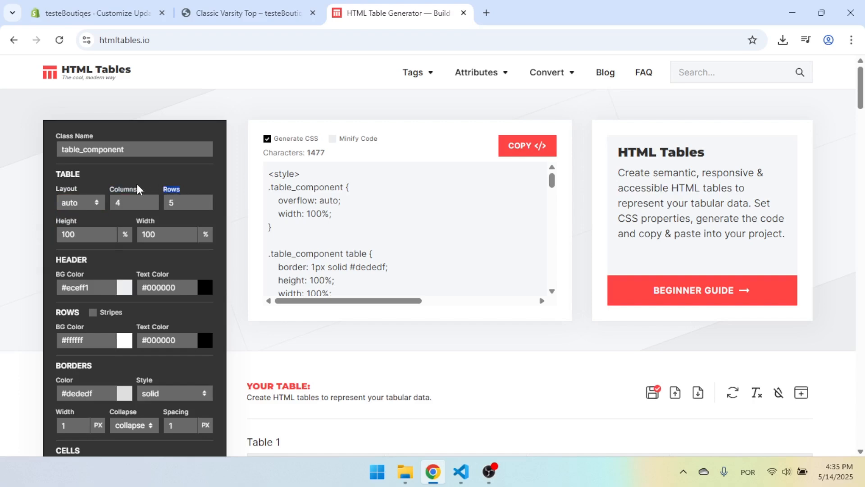
left_click_drag(130, 200, 108, 205)
left_click(182, 204)
Change the table caption to "T-shirt Size Chart" and copy the generated HTML code.
scroll(573, 252, "down", 4)
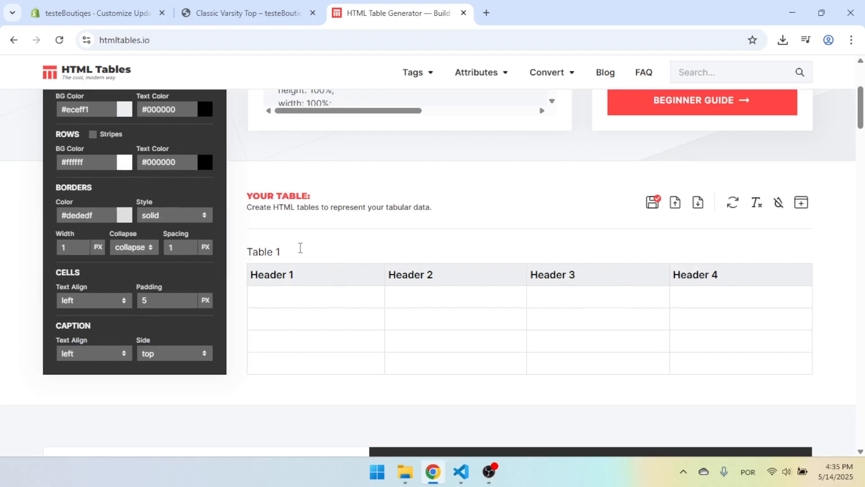
left_click_drag(279, 252, 247, 251)
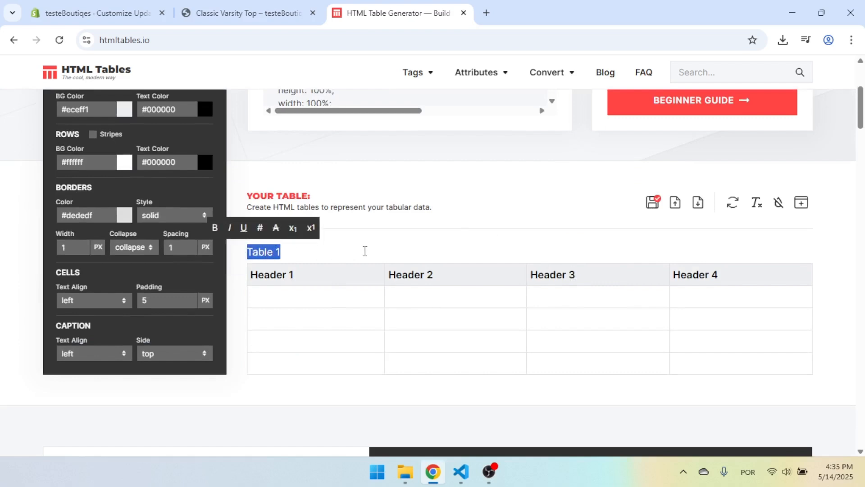
type("Size Chart")
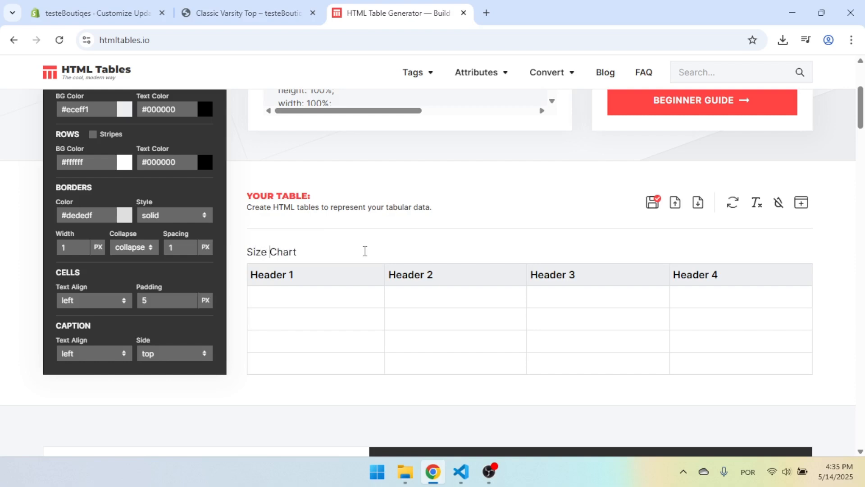
key("Home")
type("T-shirt")
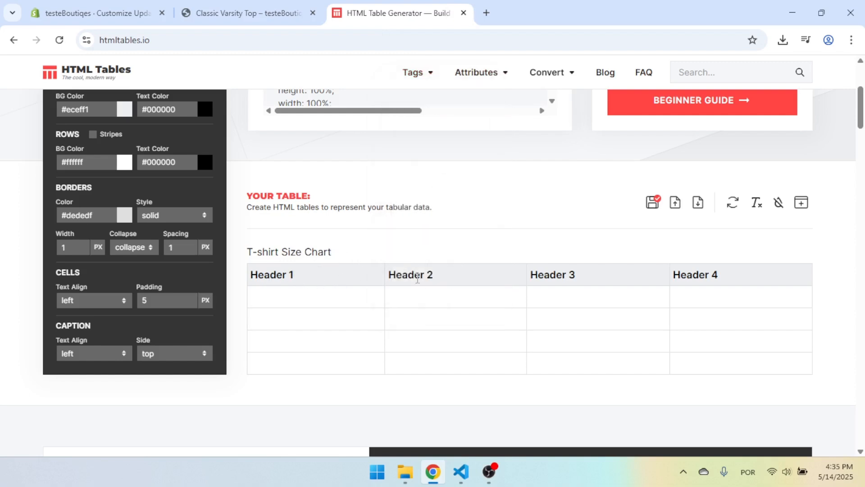
left_click(512, 248)
scroll(581, 209, "up", 4)
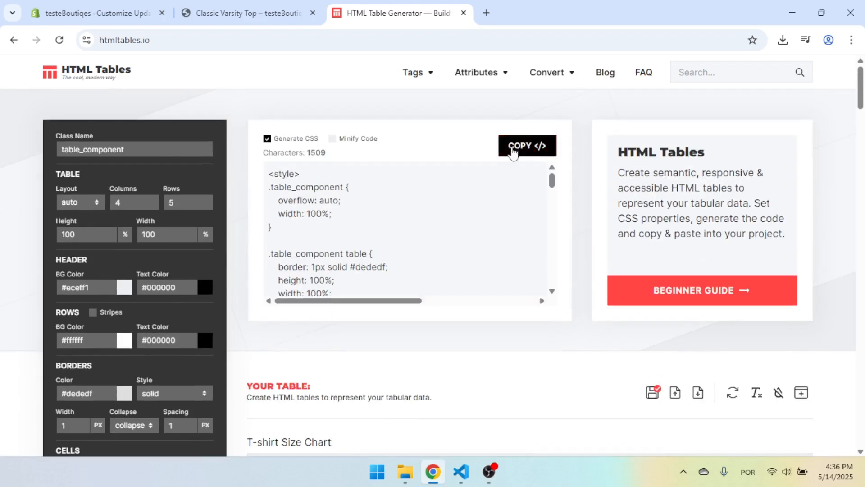
left_click(527, 149)
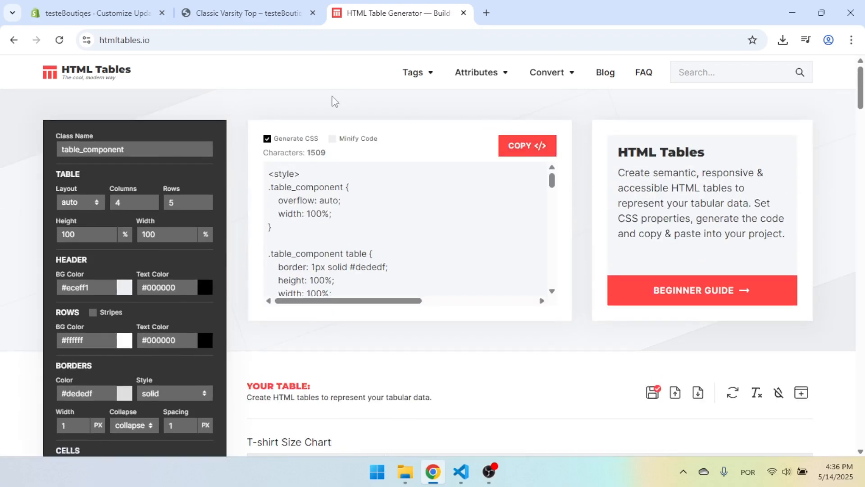
Return to Shopify, leave the theme editor and open the Zipped Jacket product.
key("ctrl+1")
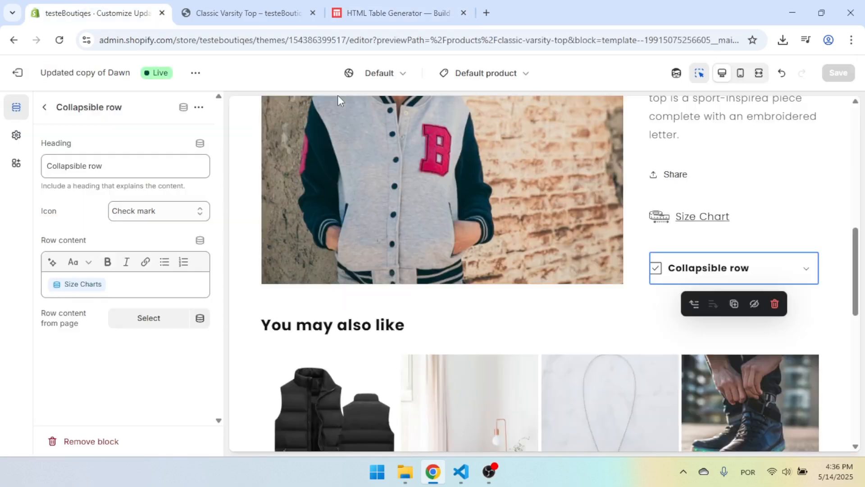
left_click(18, 73)
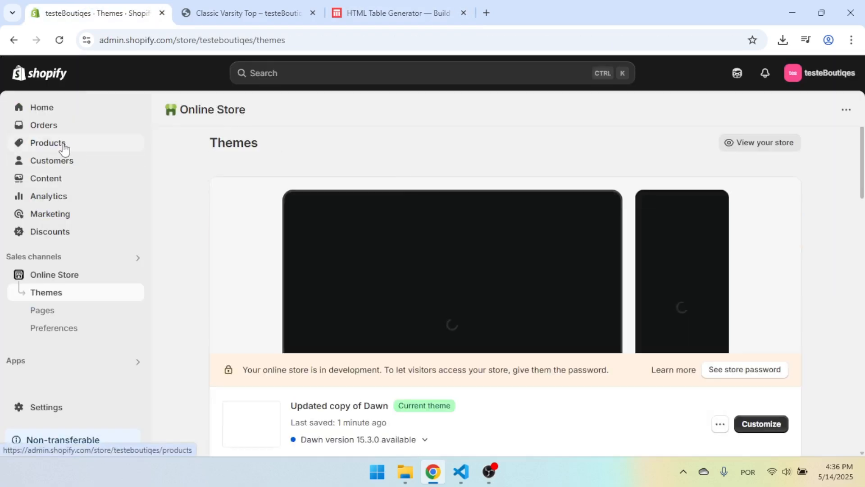
left_click(63, 143)
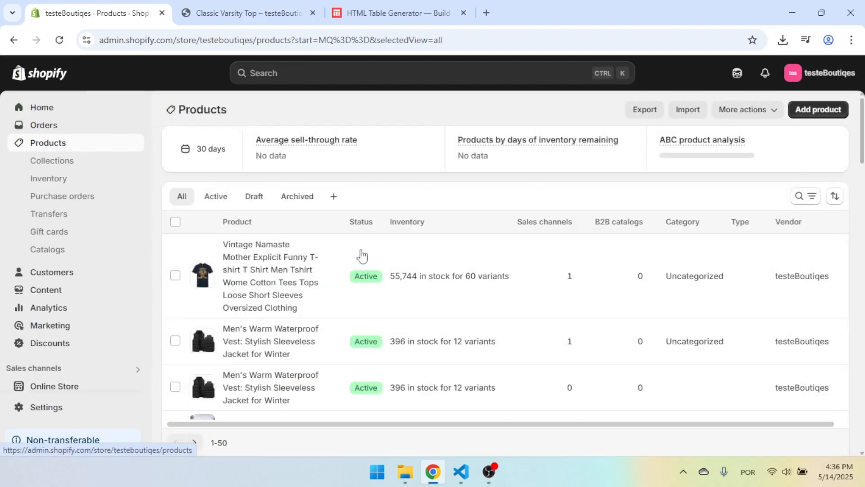
scroll(415, 251, "down", 4)
scroll(423, 236, "down", 10)
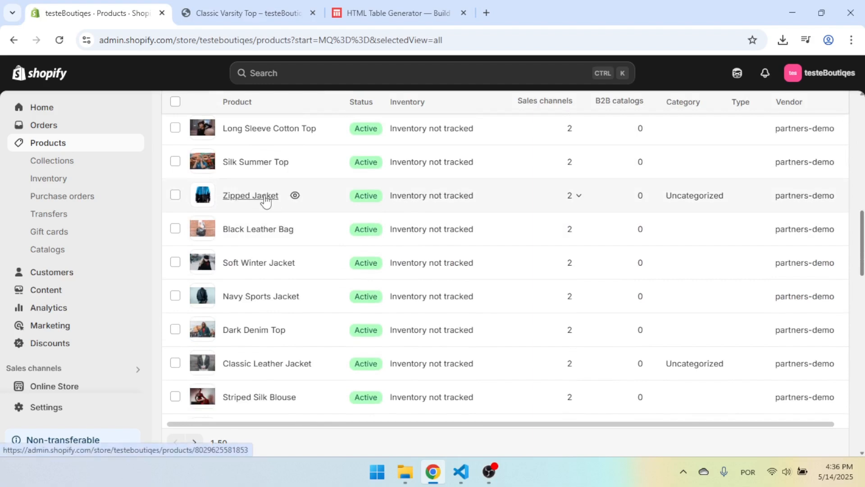
left_click(263, 197)
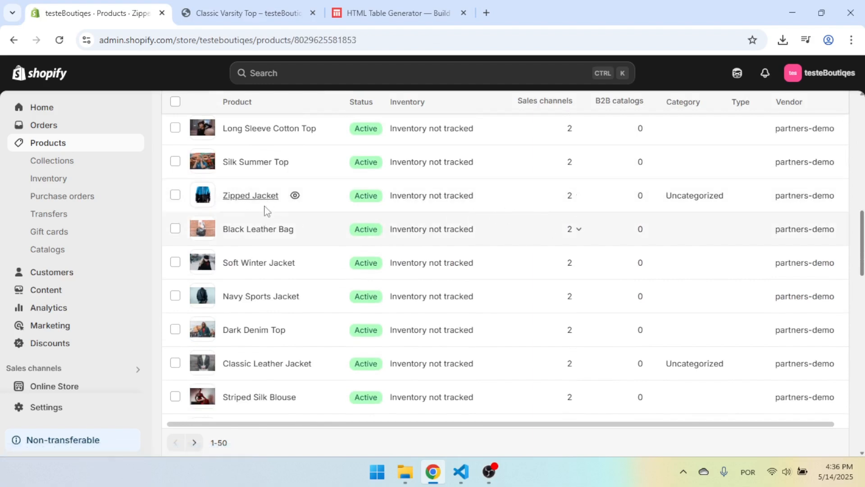
Paste the copied table code into the Zipped Jacket's Size Charts metafield and save the product.
scroll(583, 245, "down", 15)
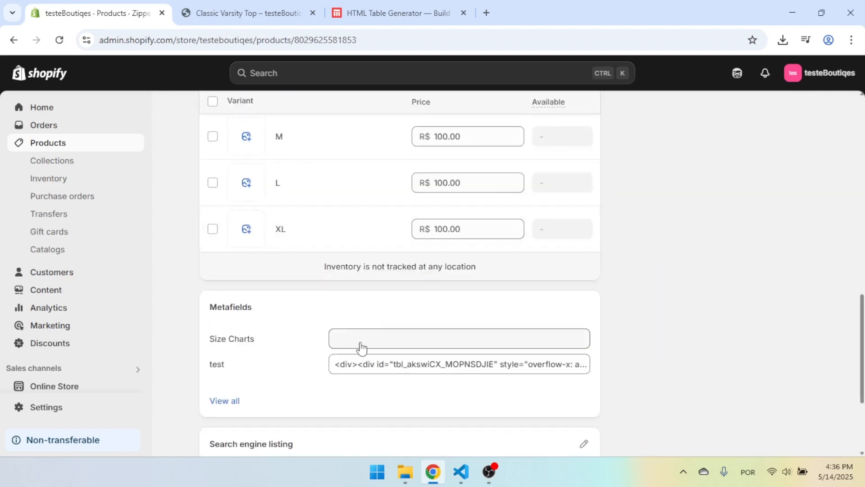
left_click(378, 339)
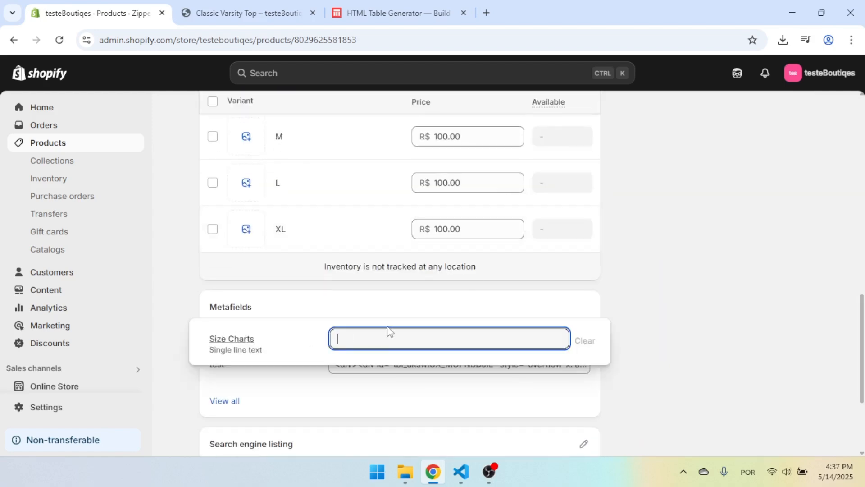
key("ctrl+v")
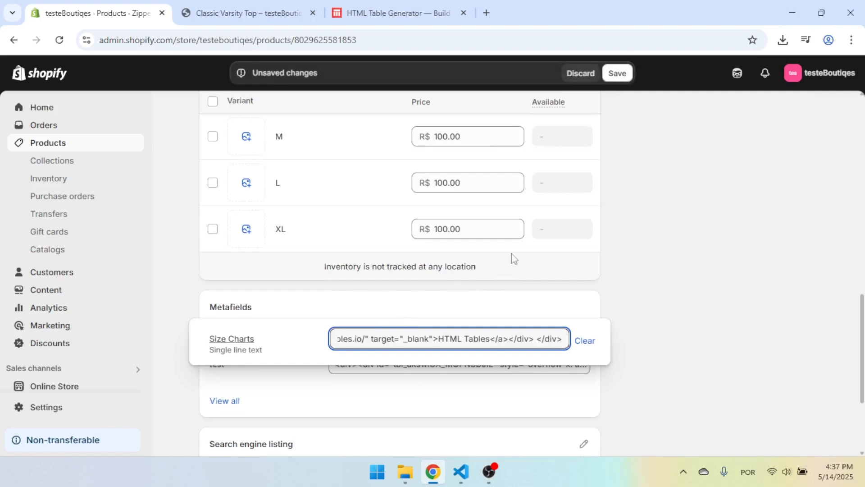
left_click(618, 74)
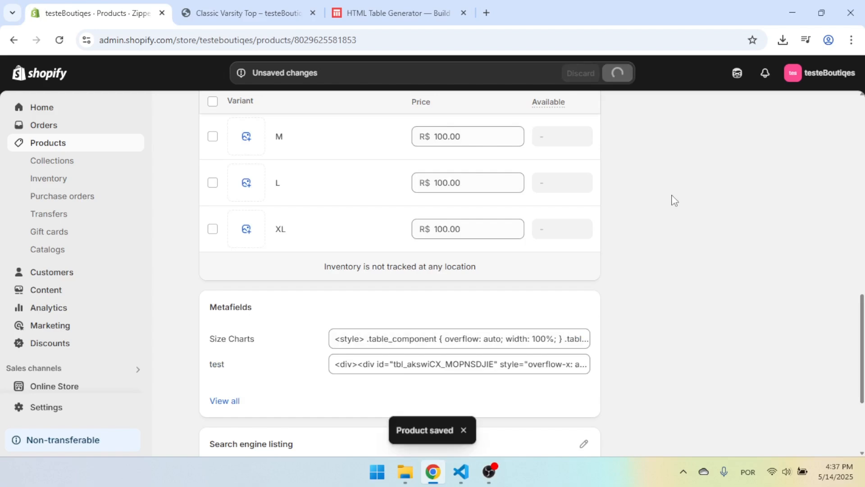
Preview the Zipped Jacket page, expand the collapsible row to check its content, and return to the product in the admin.
scroll(673, 199, "up", 10)
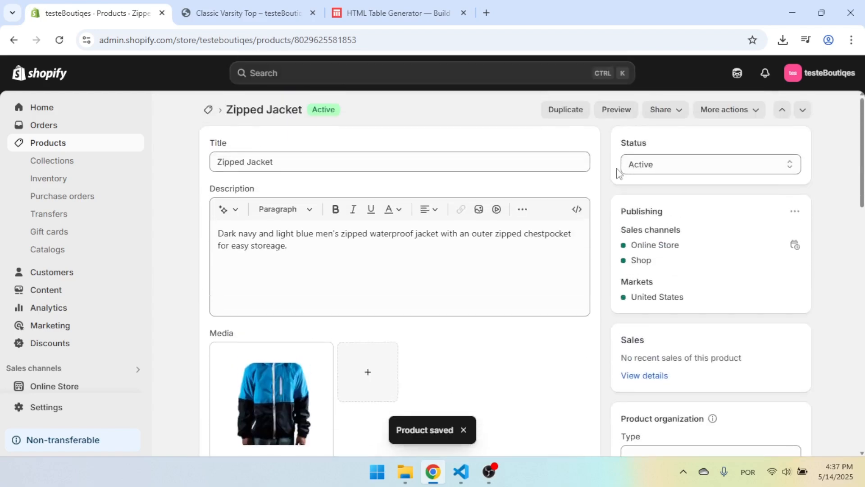
left_click(617, 110)
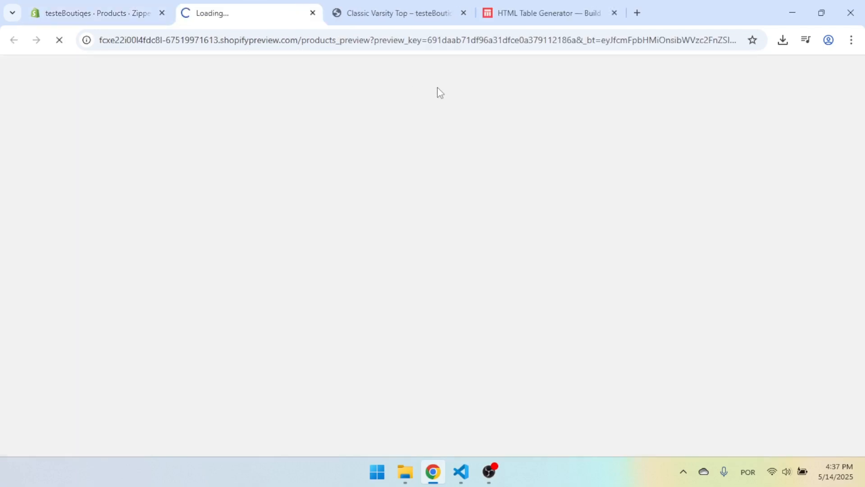
scroll(700, 191, "down", 8)
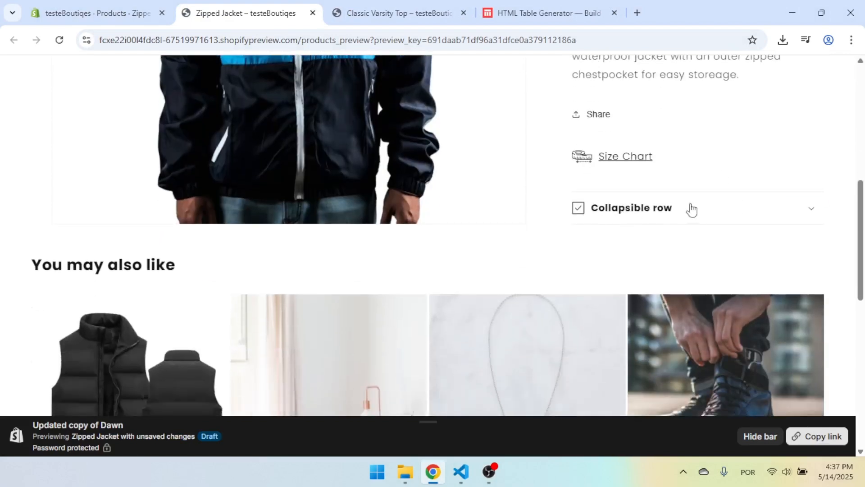
left_click(713, 212)
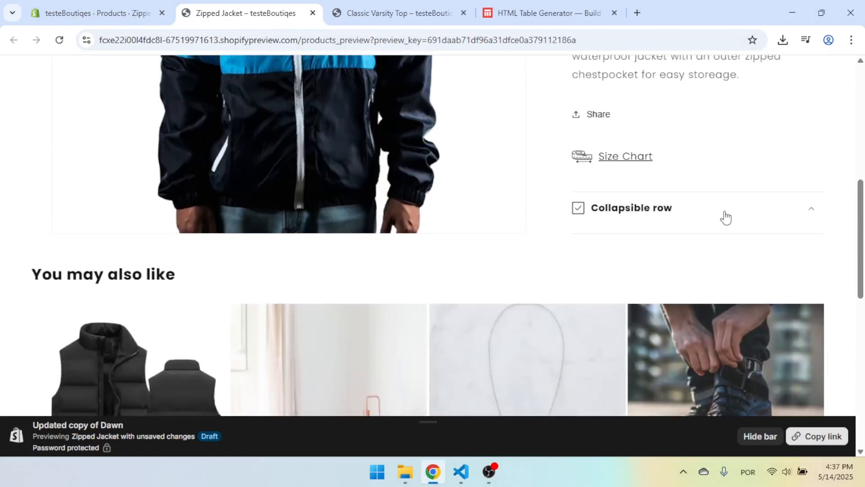
left_click(723, 216)
left_click(721, 217)
left_click(691, 193)
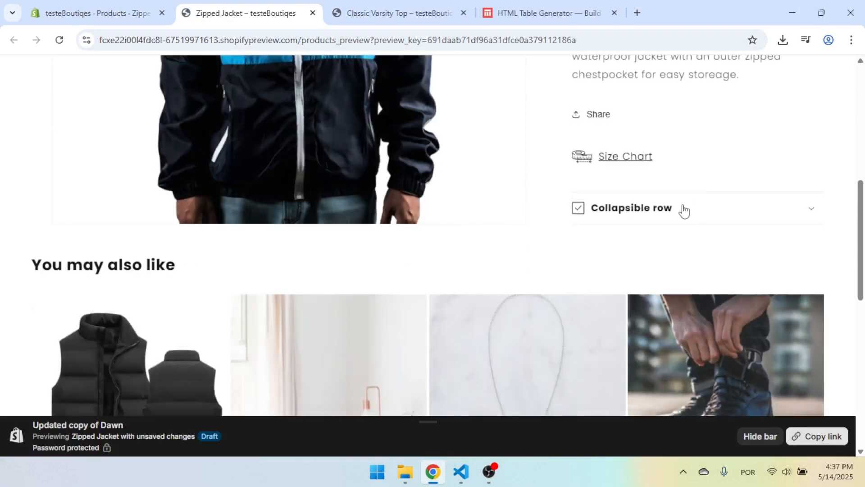
left_click(684, 209)
left_click(683, 209)
left_click(122, 14)
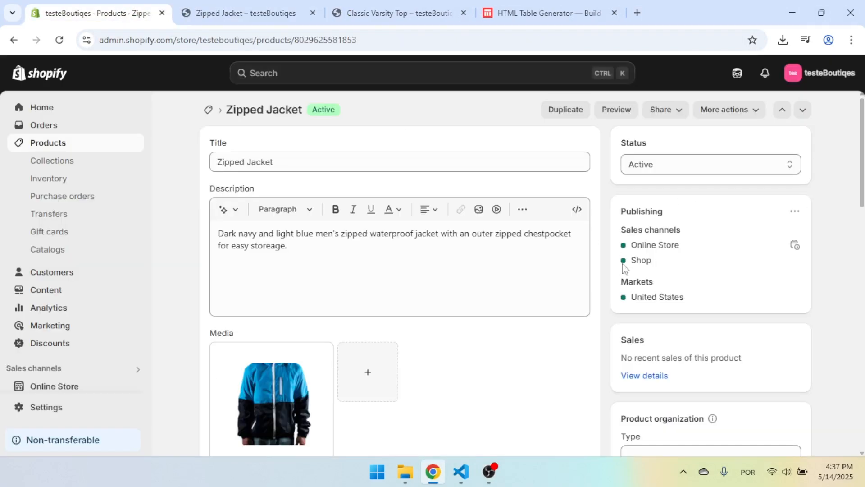
Check the Zipped Jacket's metafields, reload its preview page, and examine the table and credit line in the expanded collapsible row.
scroll(566, 244, "down", 16)
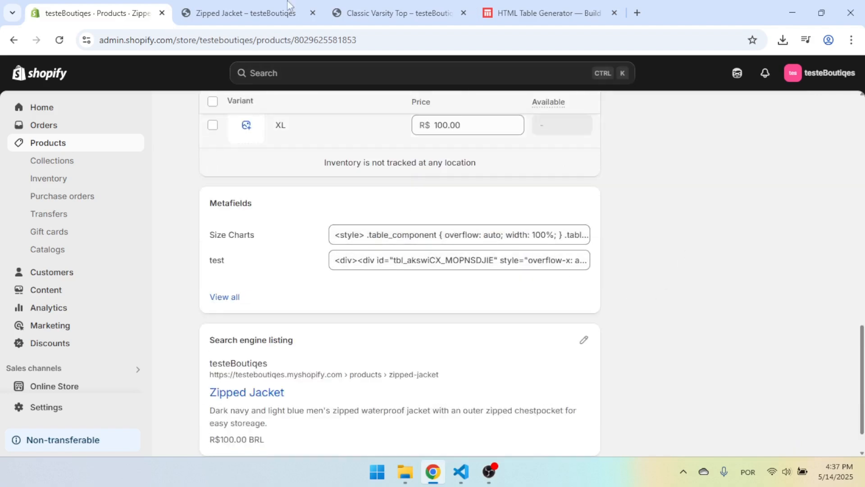
left_click(253, 13)
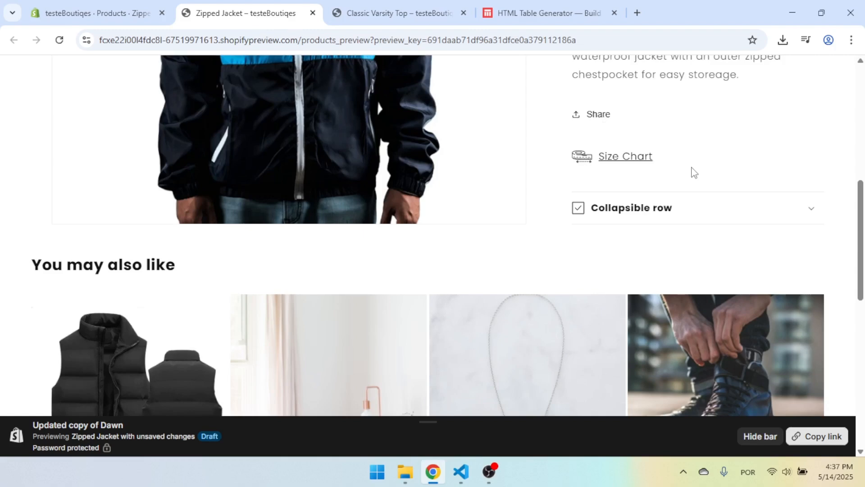
key("F5")
left_click(692, 208)
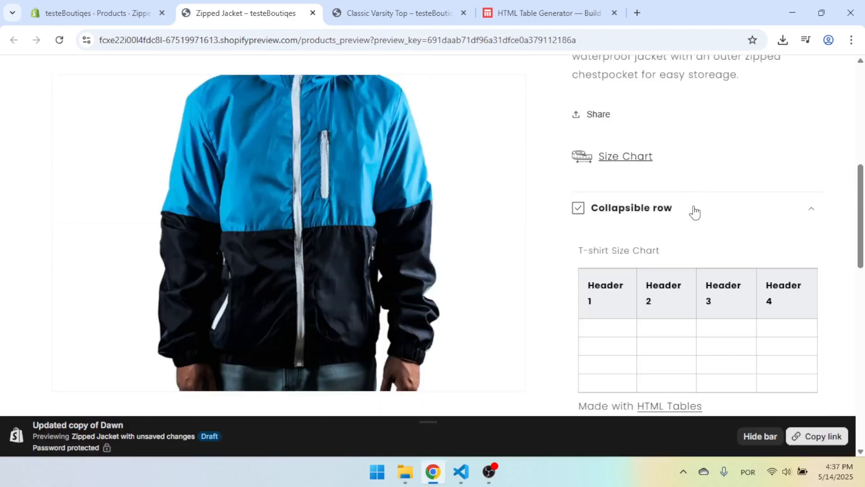
scroll(695, 212, "down", 1)
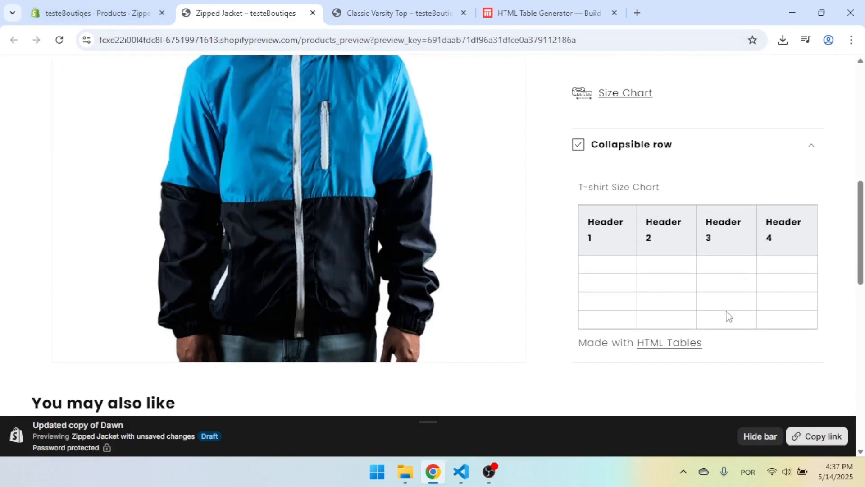
scroll(685, 239, "down", 1)
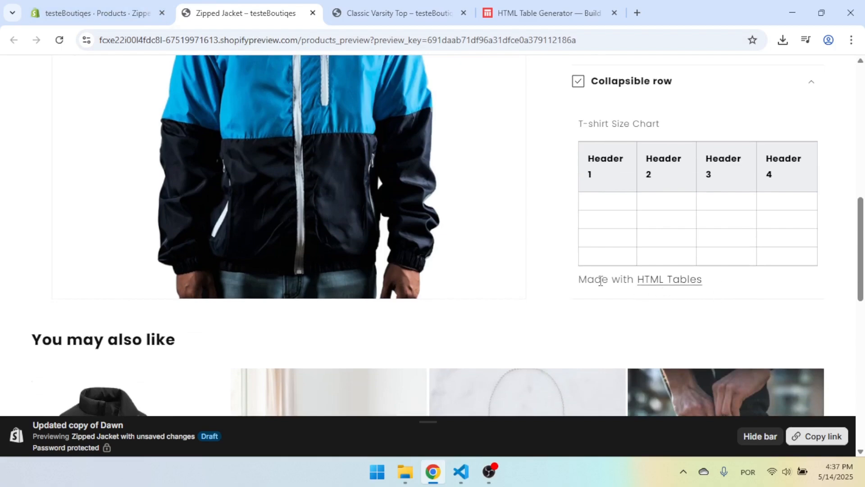
left_click_drag(579, 282, 725, 285)
left_click(735, 284)
Switch to VS Code, paste the copied table code, and delete the "Made with HTML Tables" div line.
left_click(463, 474)
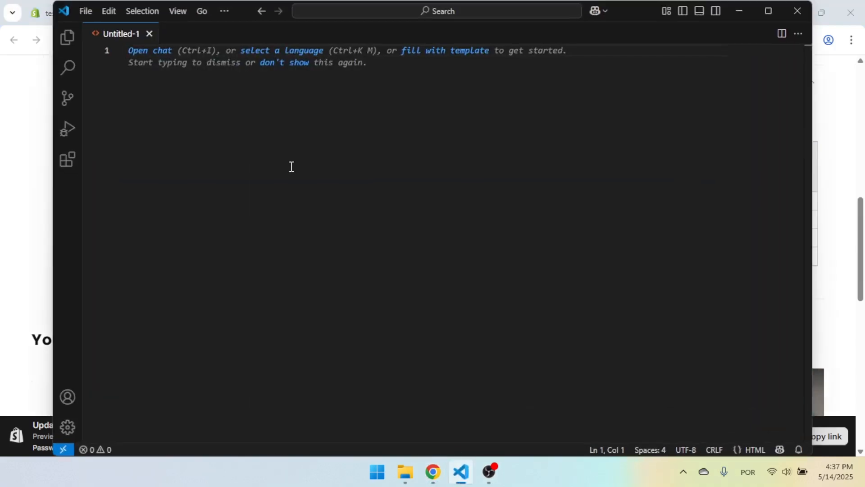
key("ctrl+v")
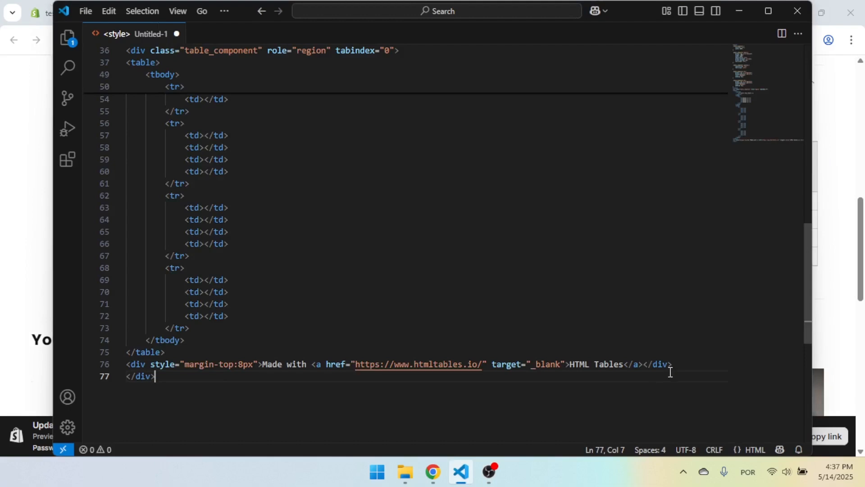
left_click(679, 363)
left_click_drag(679, 363, 127, 364)
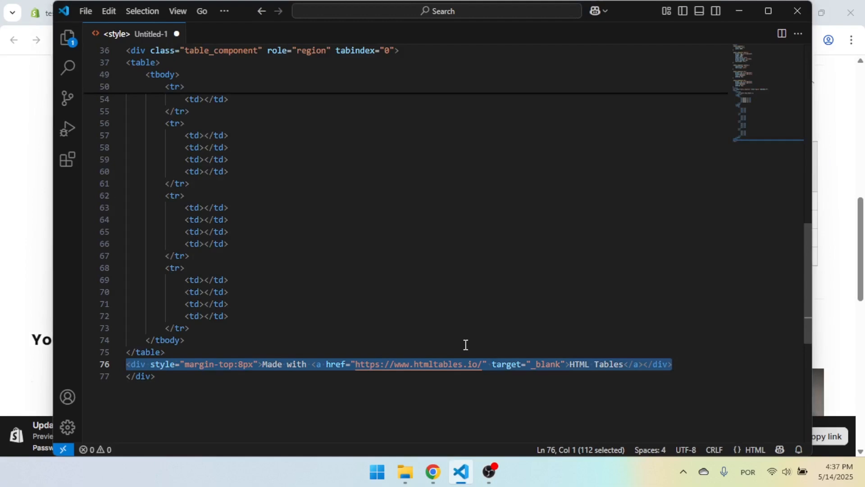
key("BackSpace")
key("BackSpace")
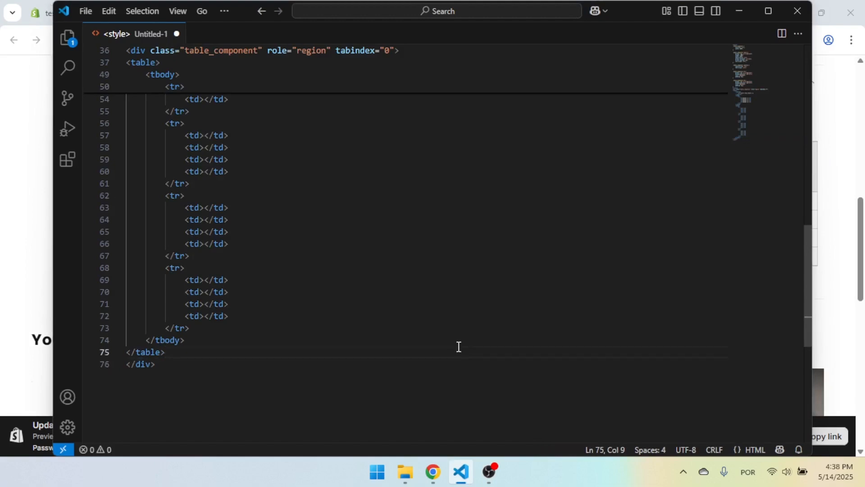
key("ctrl+a")
left_click(295, 306)
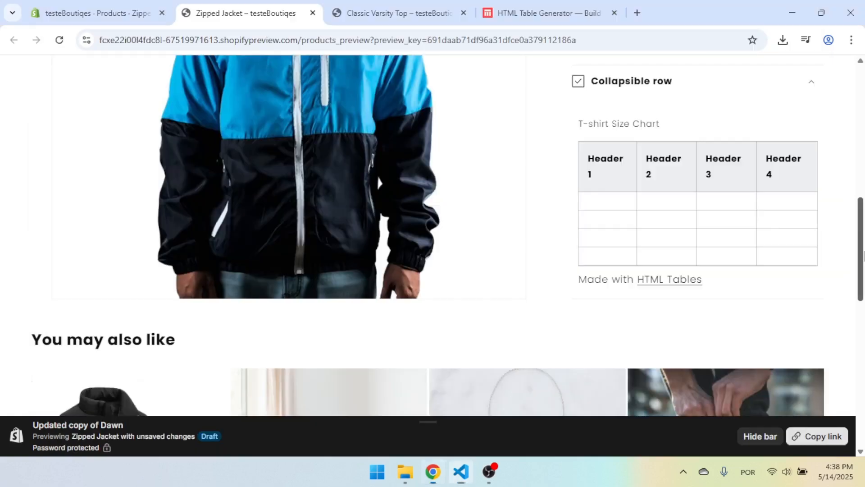
key("alt+Tab")
Open the Collapsible row block of the Default product template and change its heading to "Size Charts".
scroll(707, 202, "up", 2)
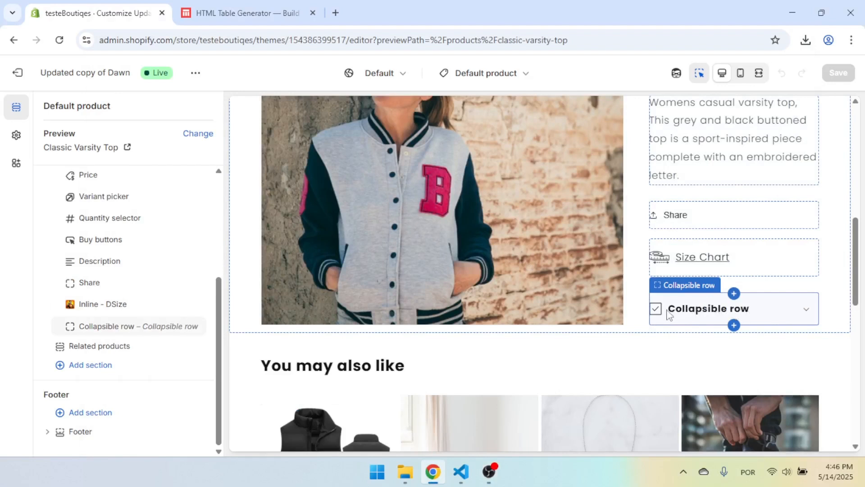
left_click(108, 327)
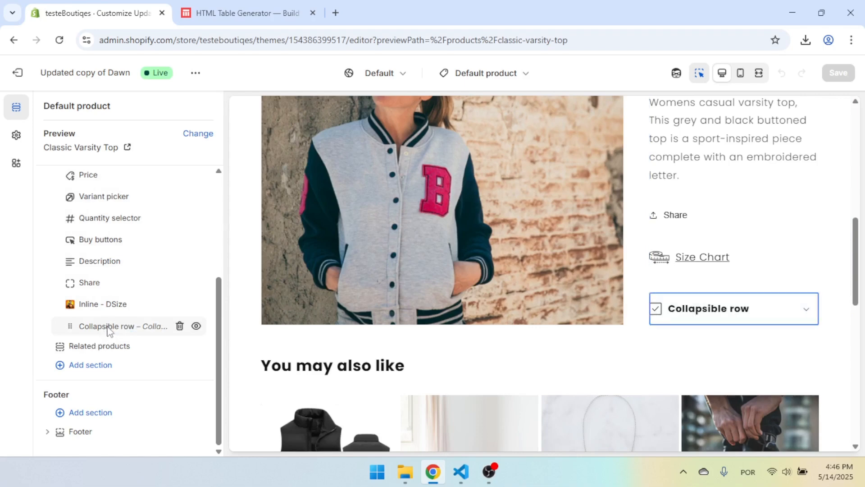
left_click(62, 163)
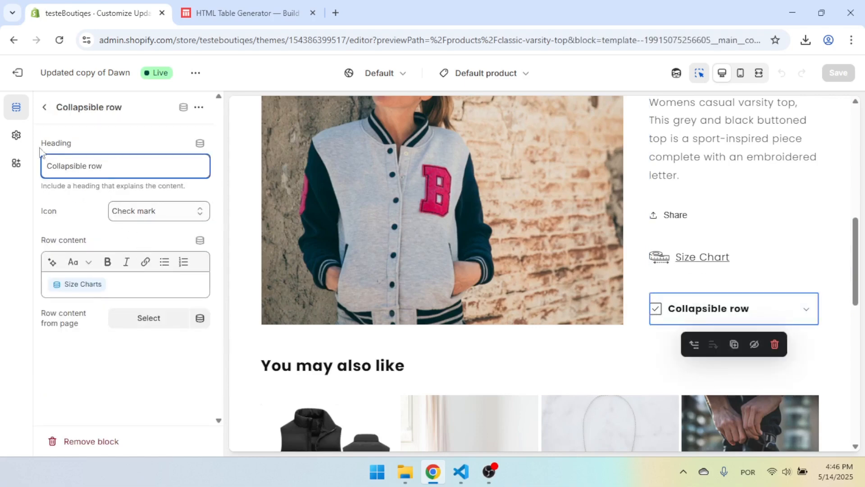
left_click_drag(40, 144, 105, 149)
triple_click(125, 172)
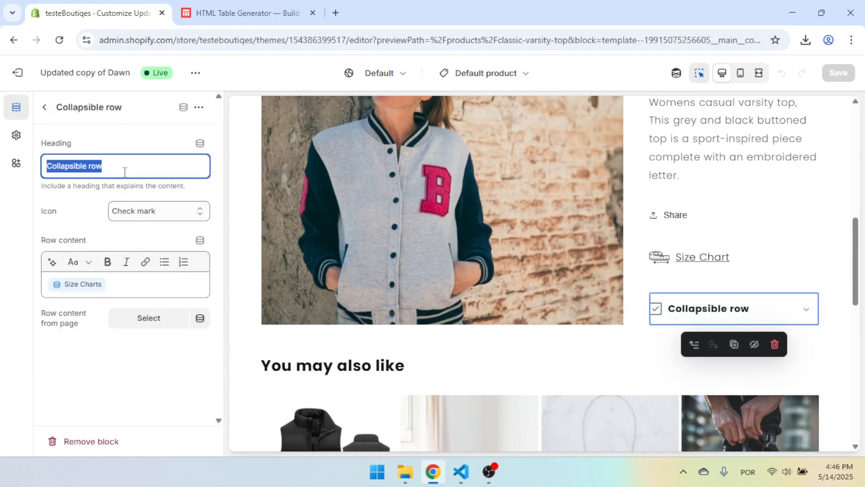
key("BackSpace")
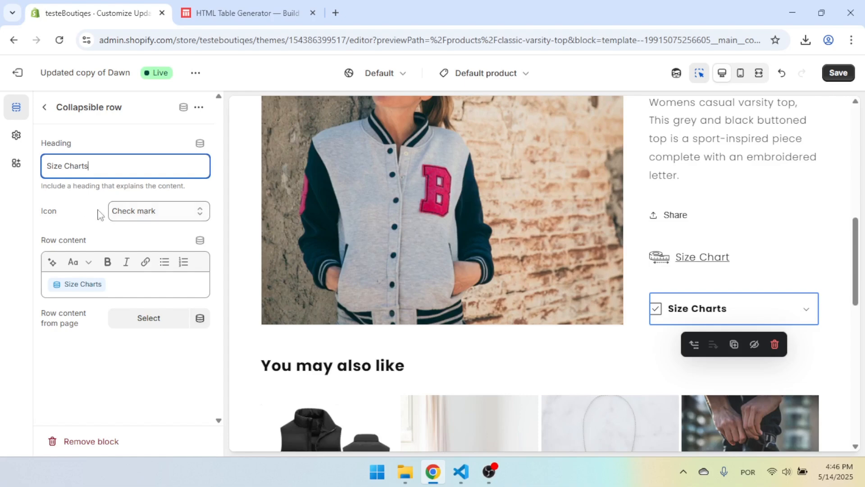
Set the collapsible row's icon to Shirt and save the theme changes.
left_click(162, 212)
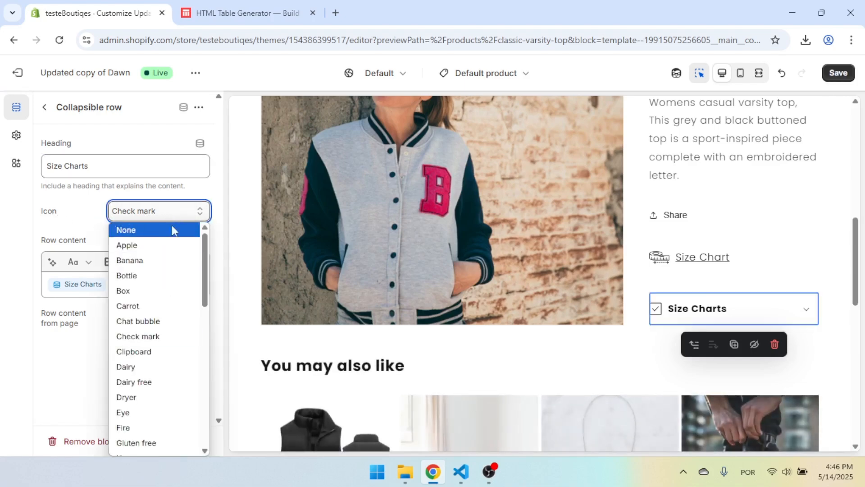
scroll(165, 307, "down", 5)
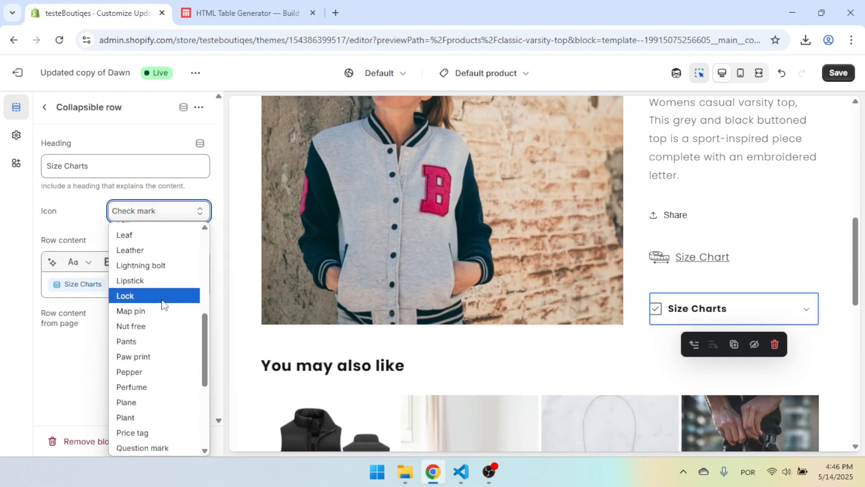
scroll(165, 306, "down", 4)
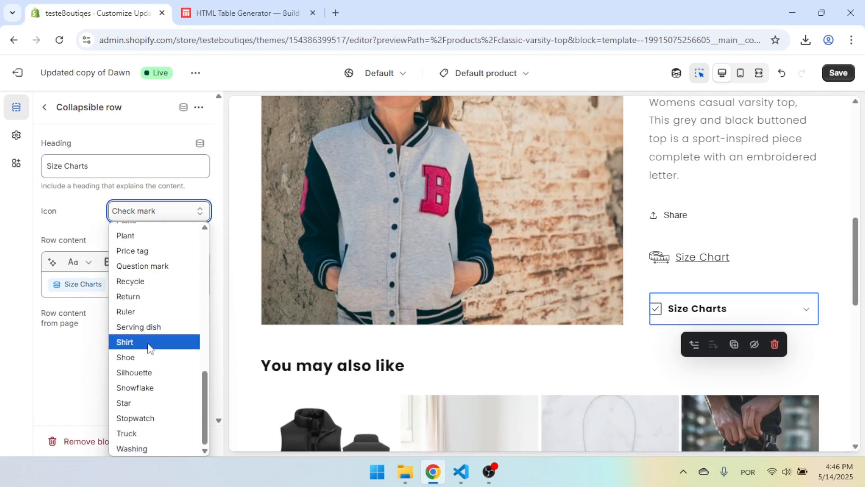
left_click(150, 344)
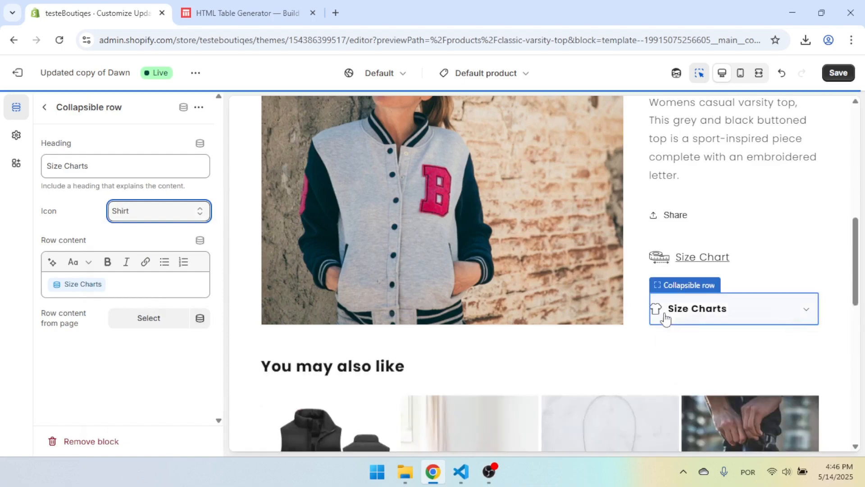
scroll(732, 256, "down", 3)
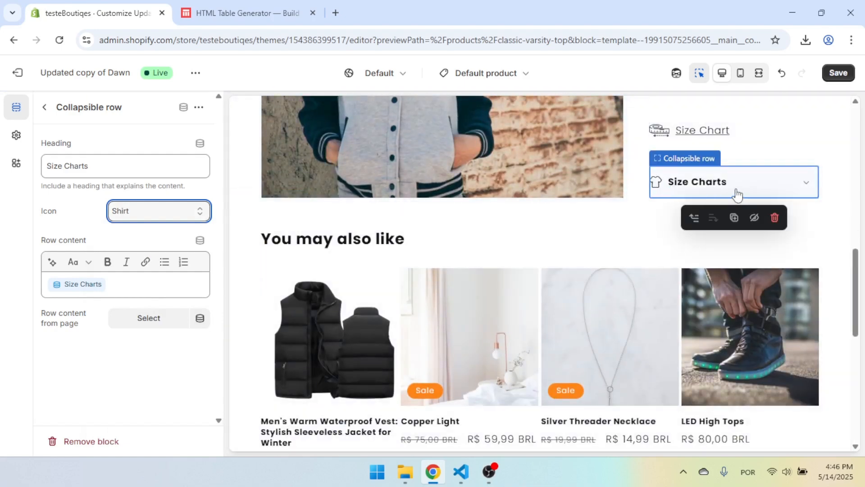
left_click(837, 75)
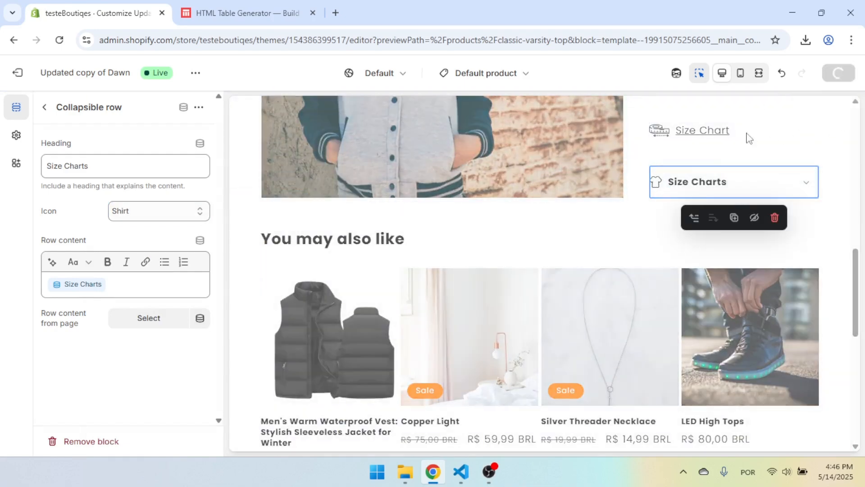